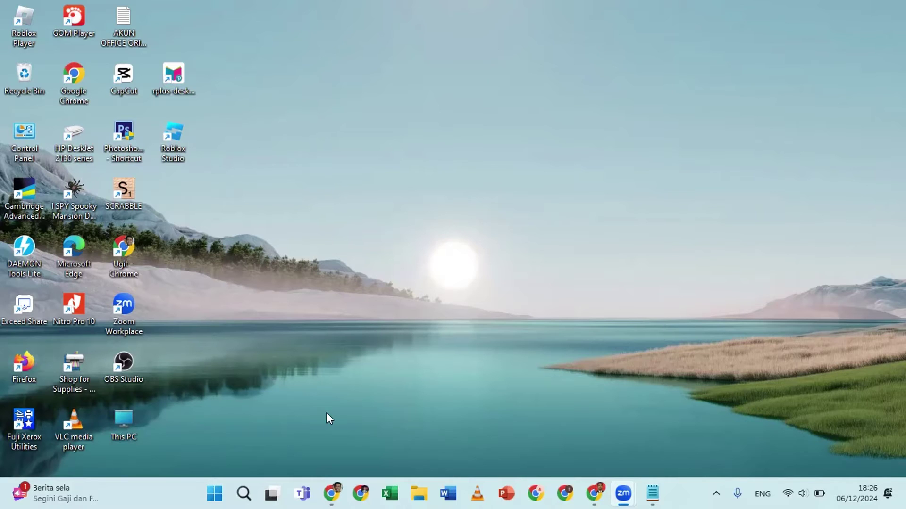
Switch to Chrome with the Google Drive video and check the file's additional actions
click(336, 493)
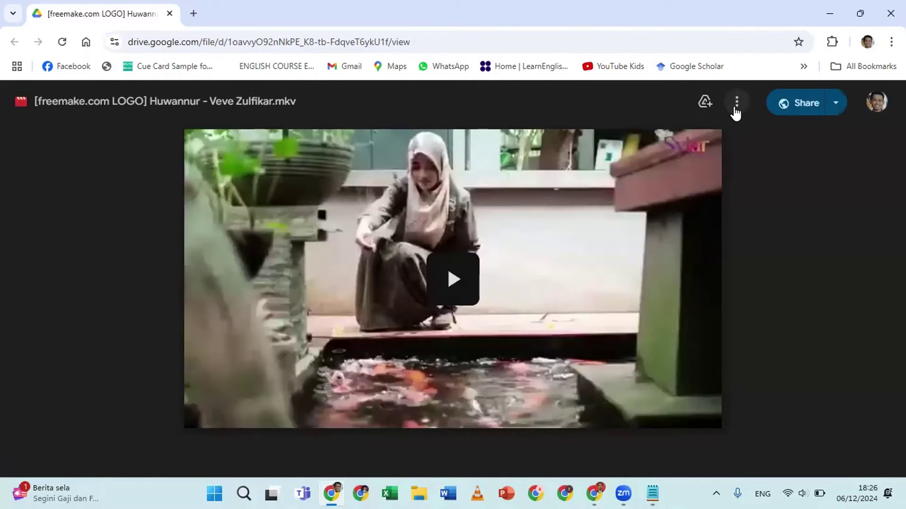
click(735, 113)
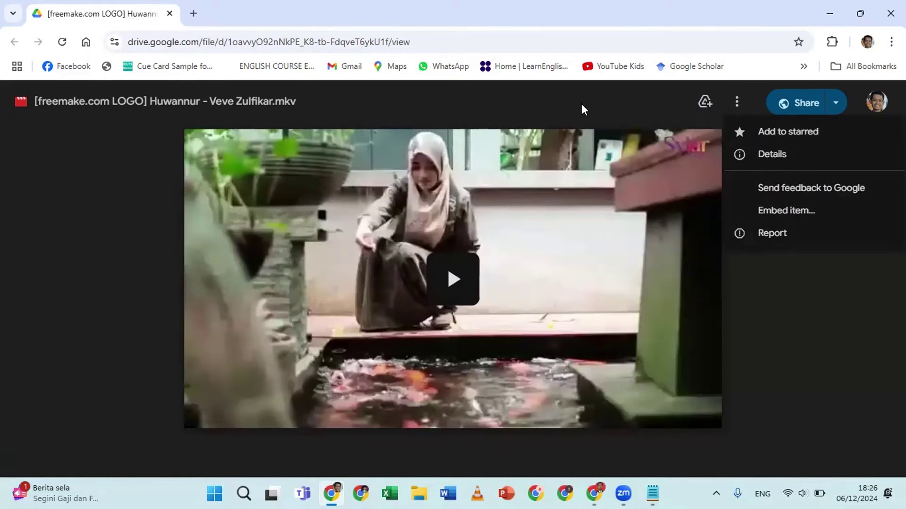
click(581, 109)
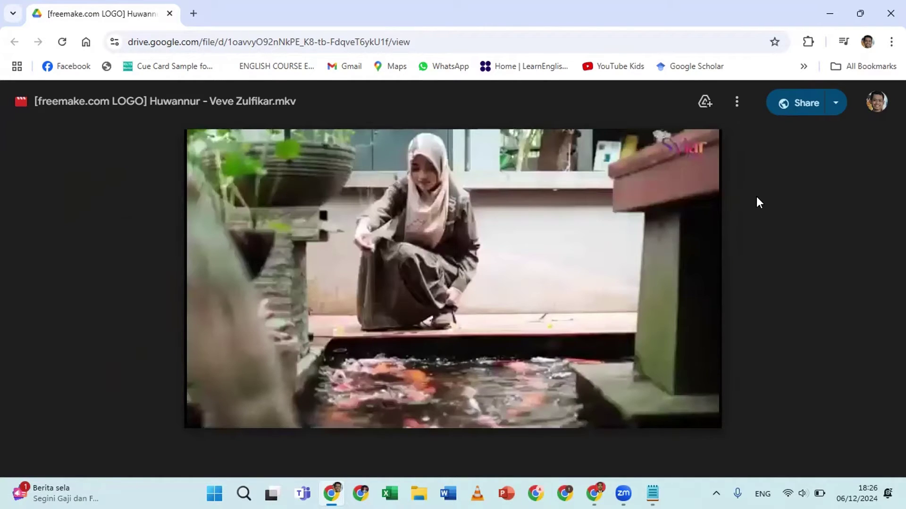
Open the browser's developer tools alongside the playing Drive video and pause the playback
key(F12)
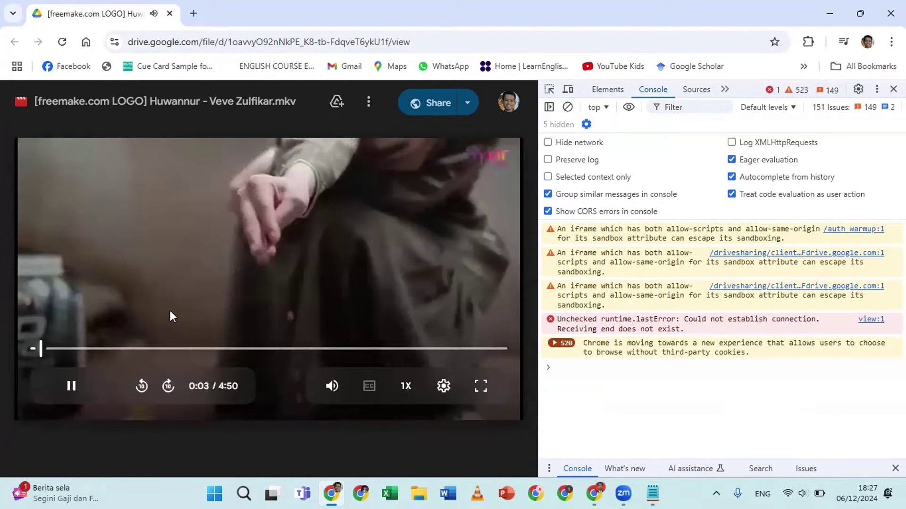
click(71, 386)
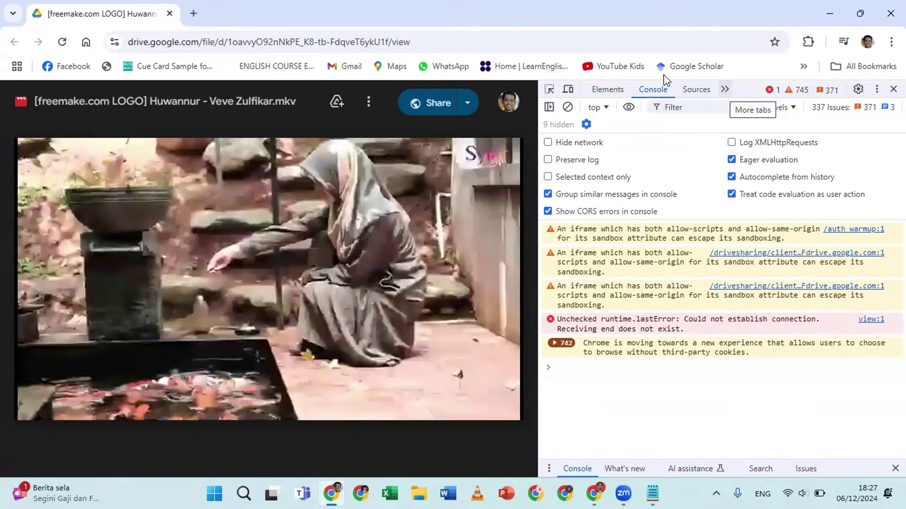
Try to open the Network view from the hidden developer tools
click(725, 90)
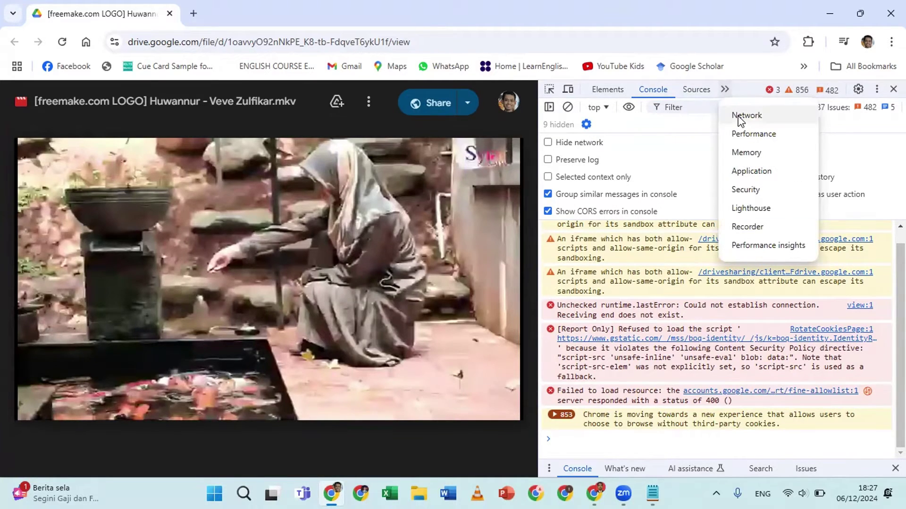
click(727, 95)
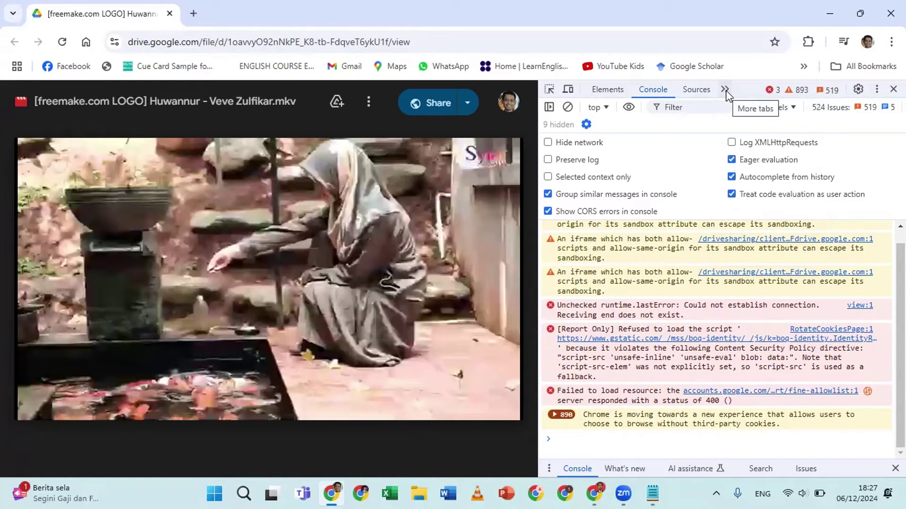
click(726, 90)
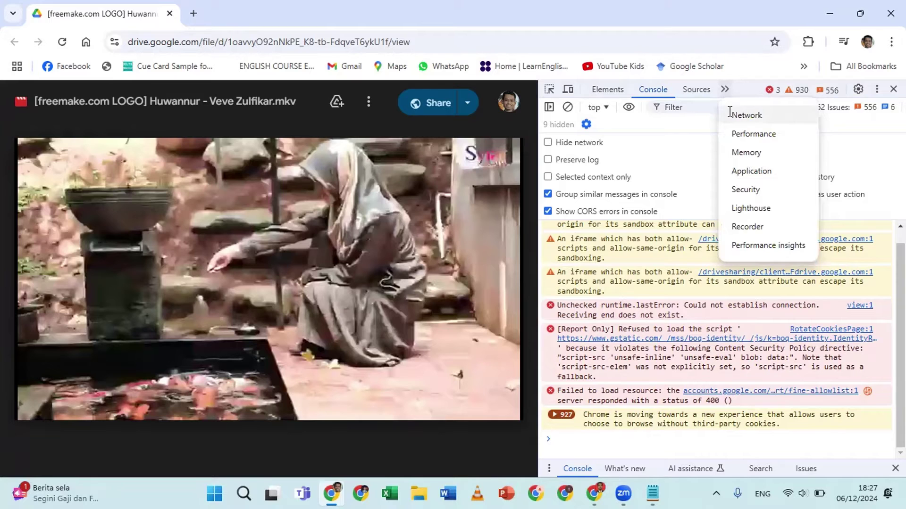
key(Escape)
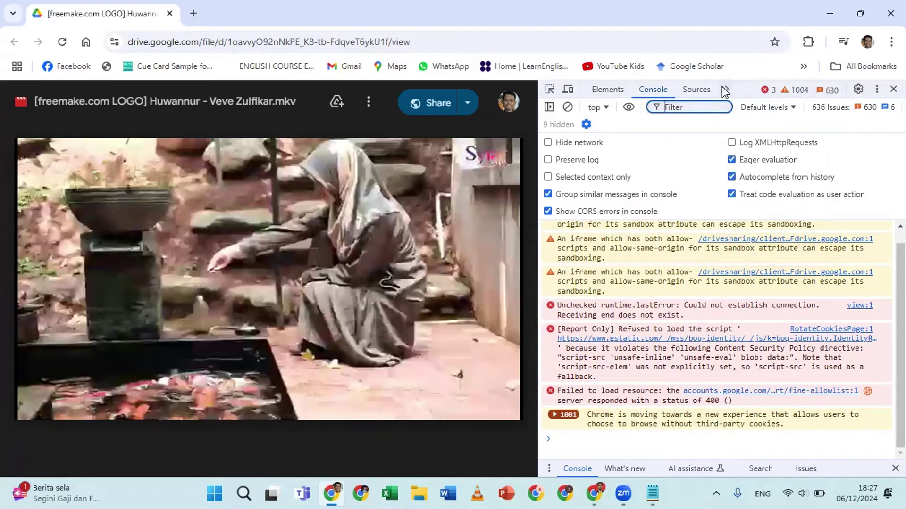
click(725, 91)
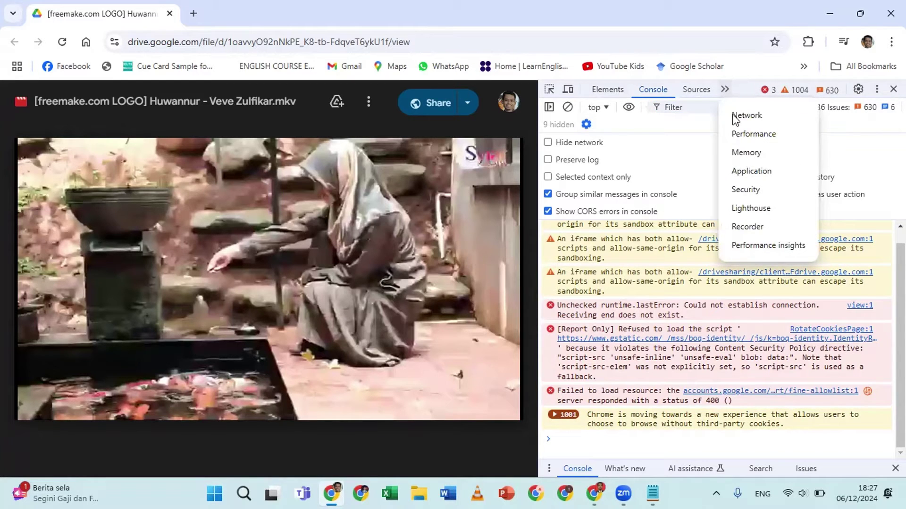
click(757, 121)
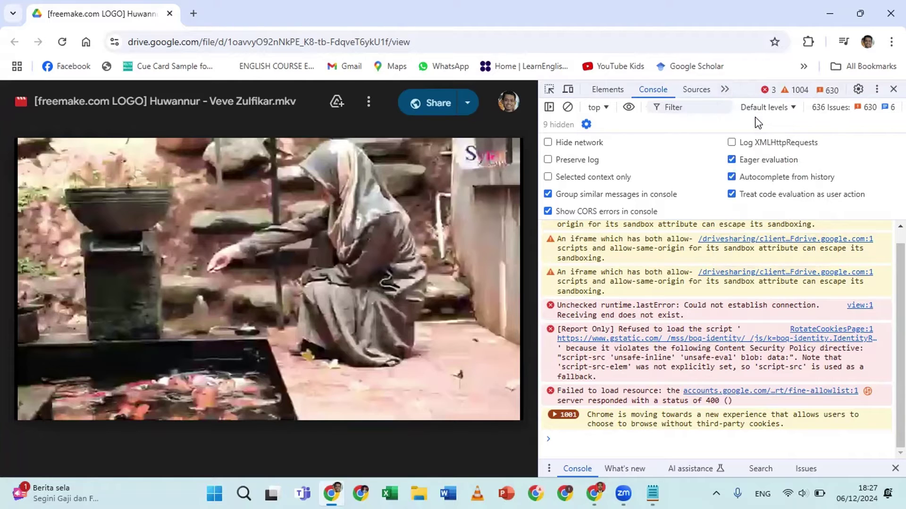
click(723, 89)
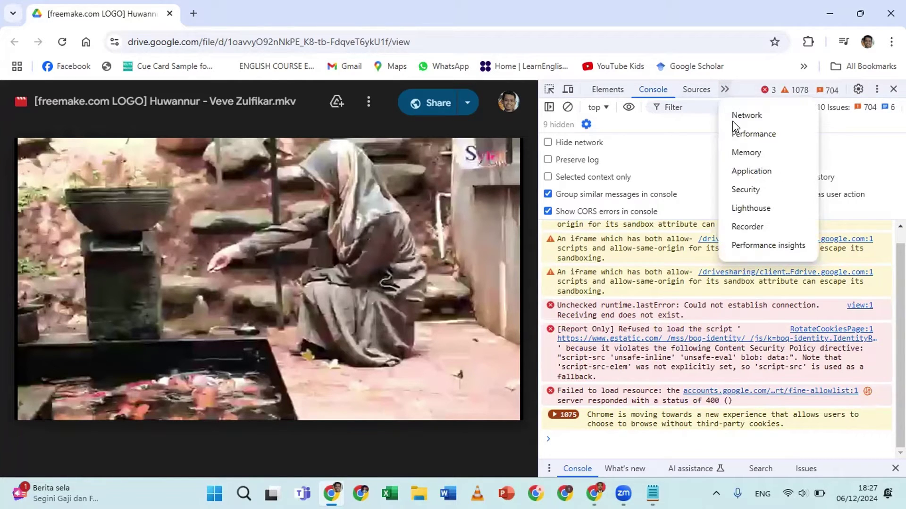
click(750, 118)
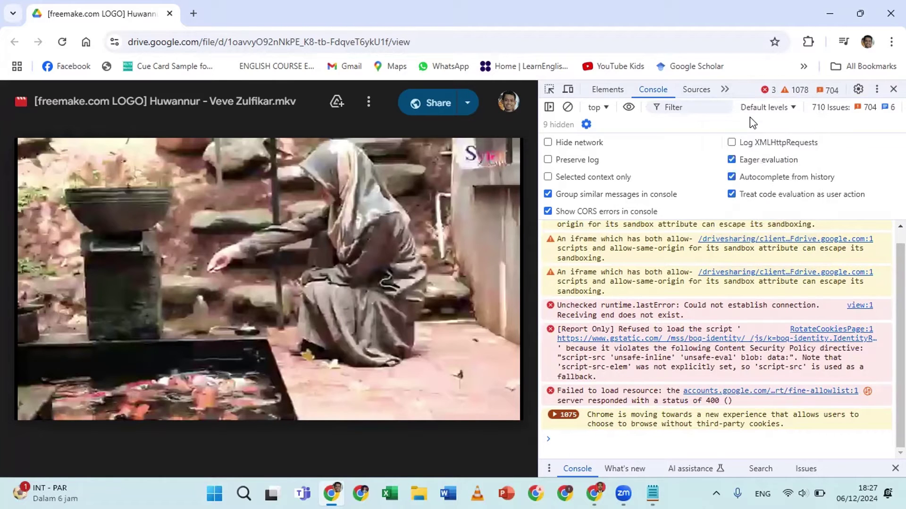
click(725, 90)
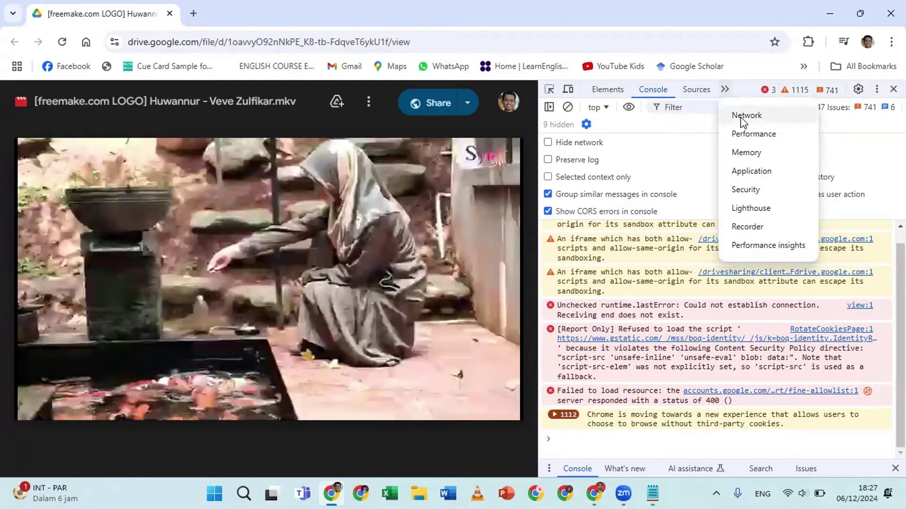
click(743, 122)
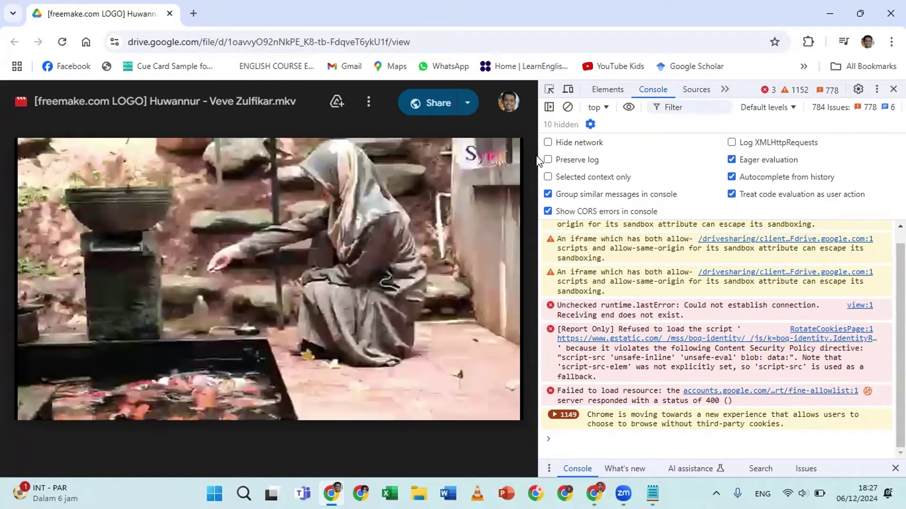
Widen the developer tools area and show the Network request list
drag(537, 155, 487, 154)
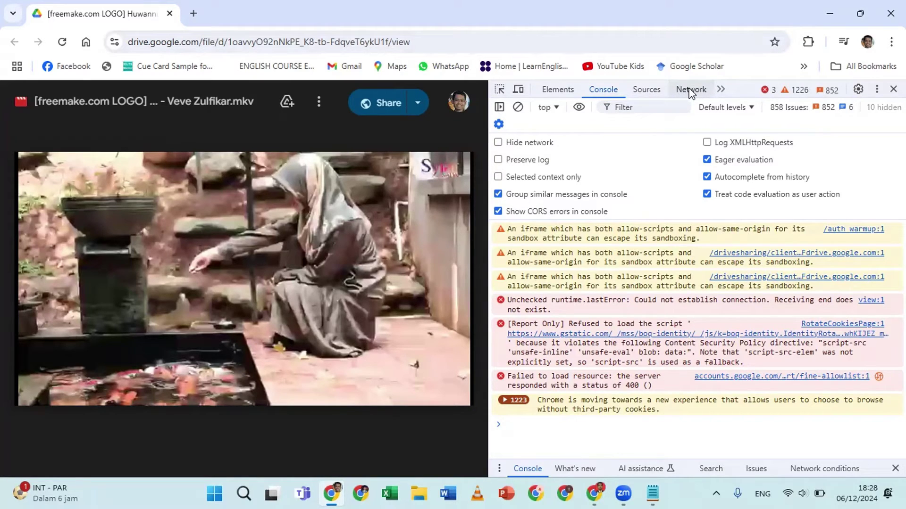
click(689, 92)
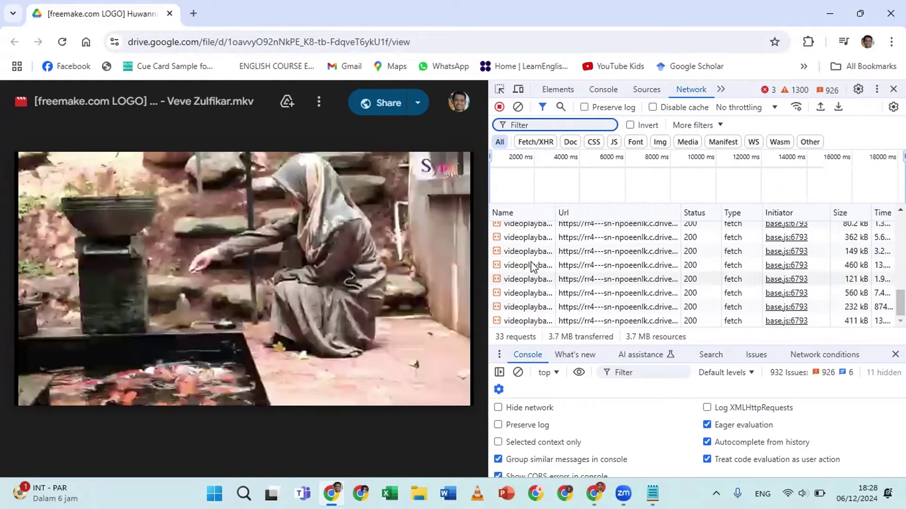
Copy the URL of a videoplayback network request and paste it into a blank, maximized Notepad document
right_click(579, 241)
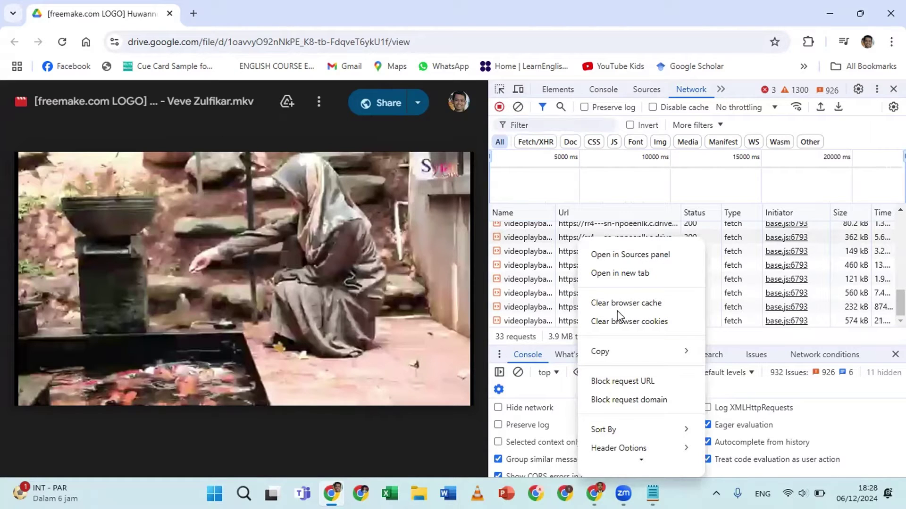
mouse_move(650, 352)
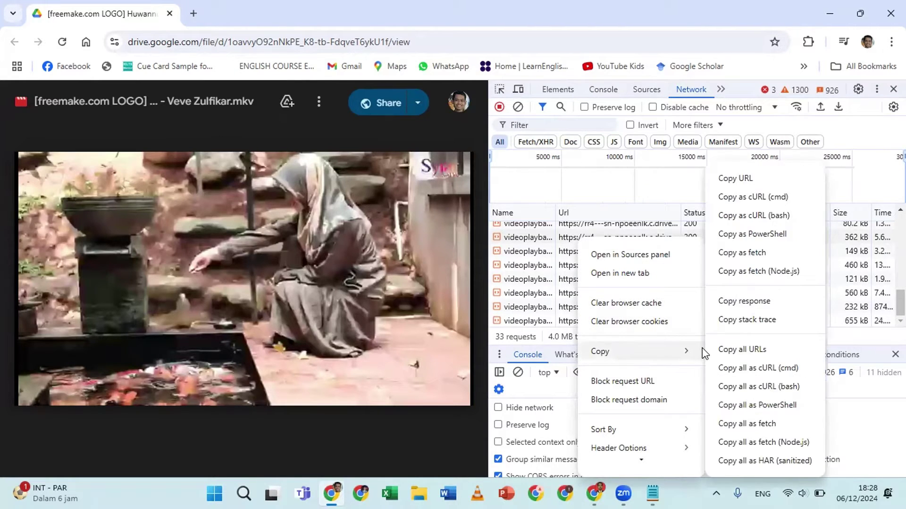
click(737, 178)
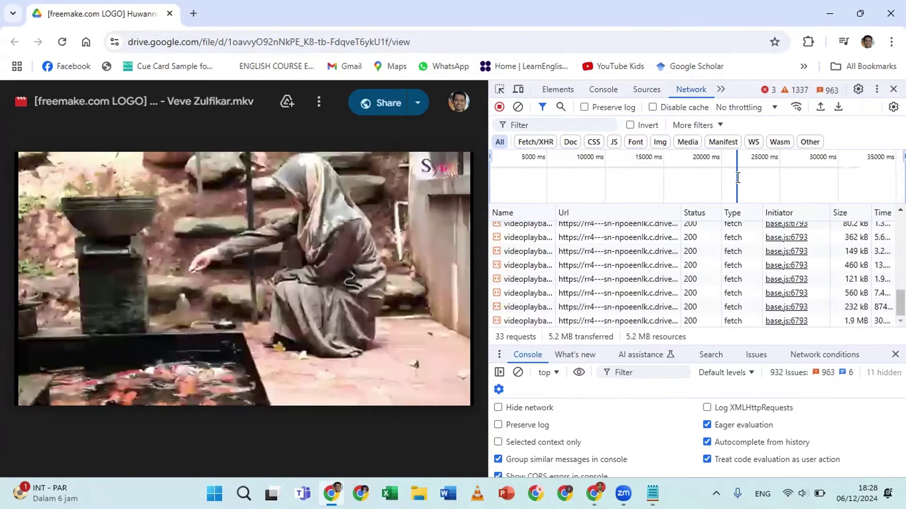
mouse_move(644, 488)
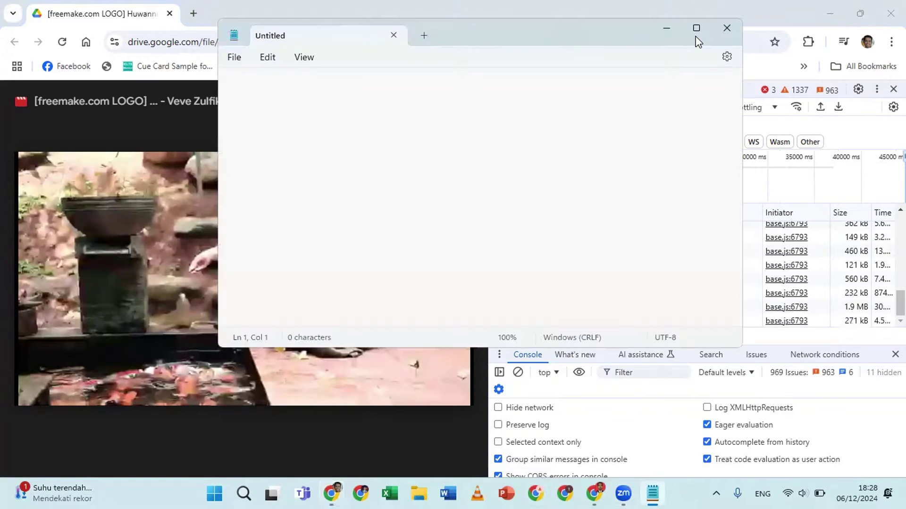
click(695, 37)
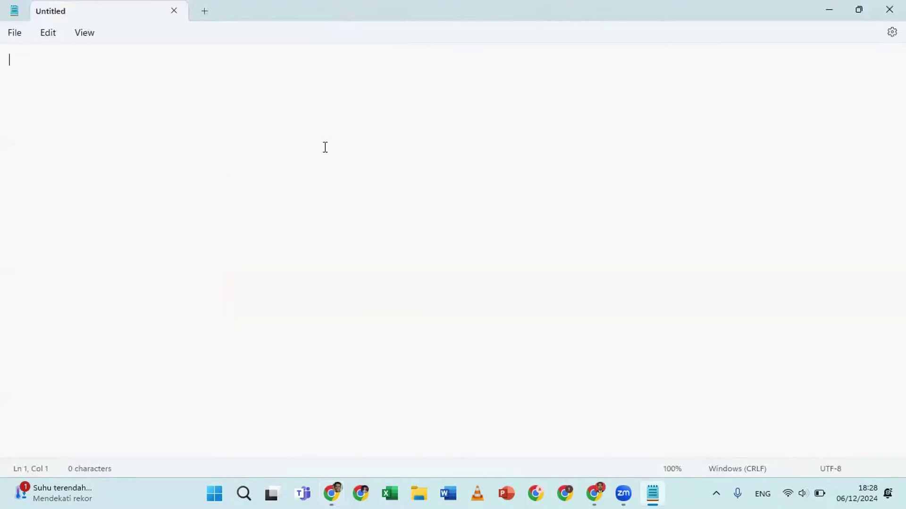
key(ctrl+v)
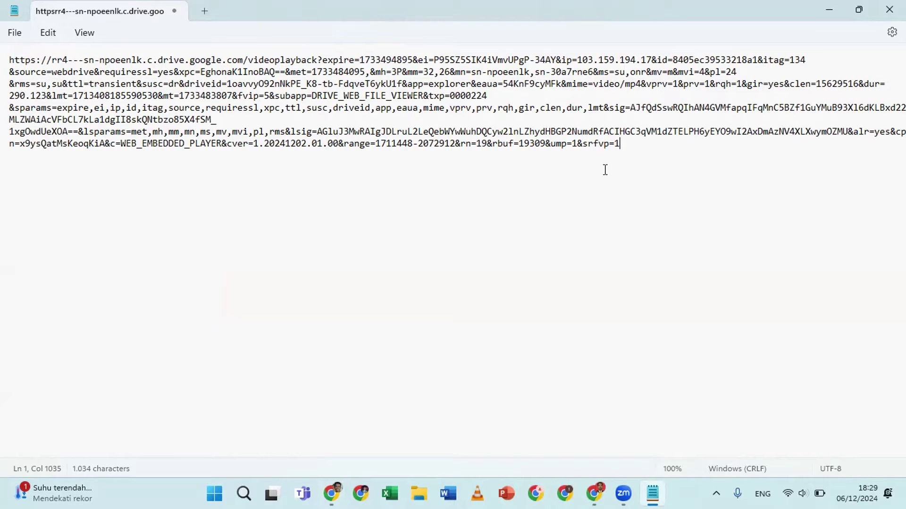
Delete "=1&srfvp=1" after "ump" at the end of the pasted URL
click(570, 142)
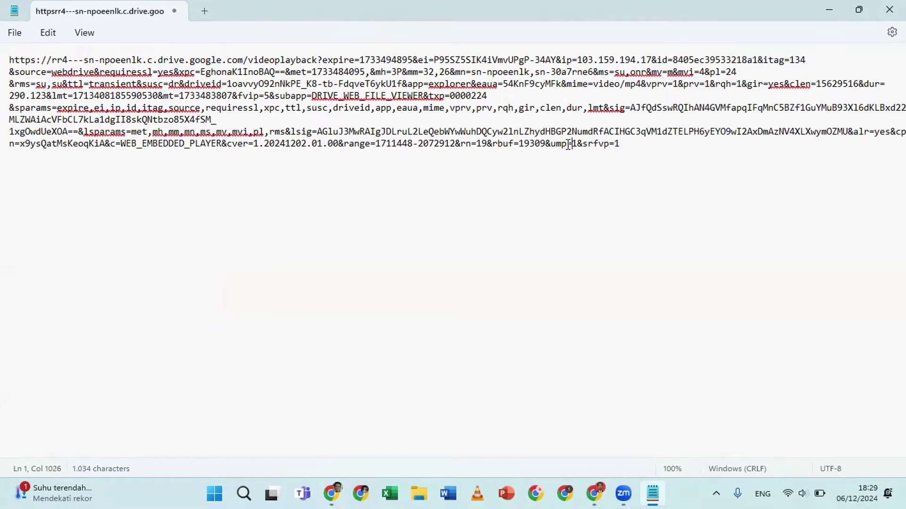
click(568, 144)
key(Right)
key(Right)
key(Right)
key(Right)
key(Right)
key(Left)
key(Left)
drag(570, 143, 621, 148)
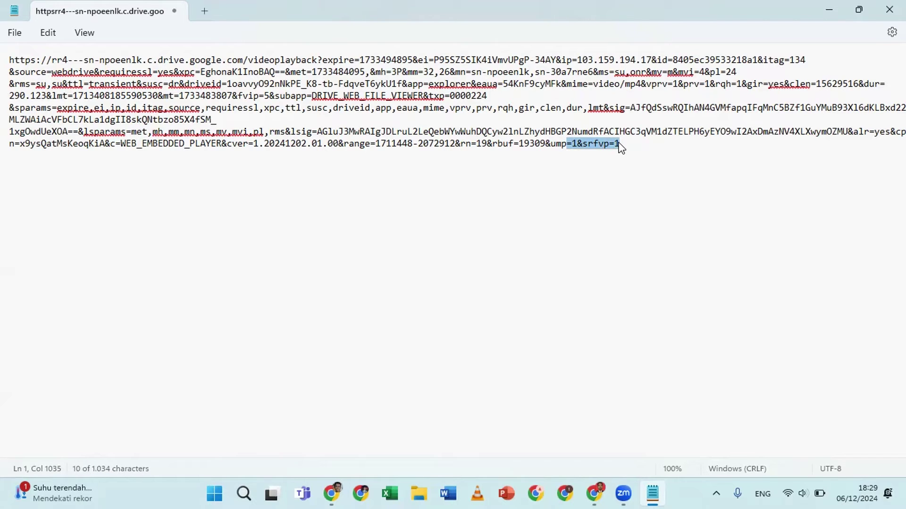
key(BackSpace)
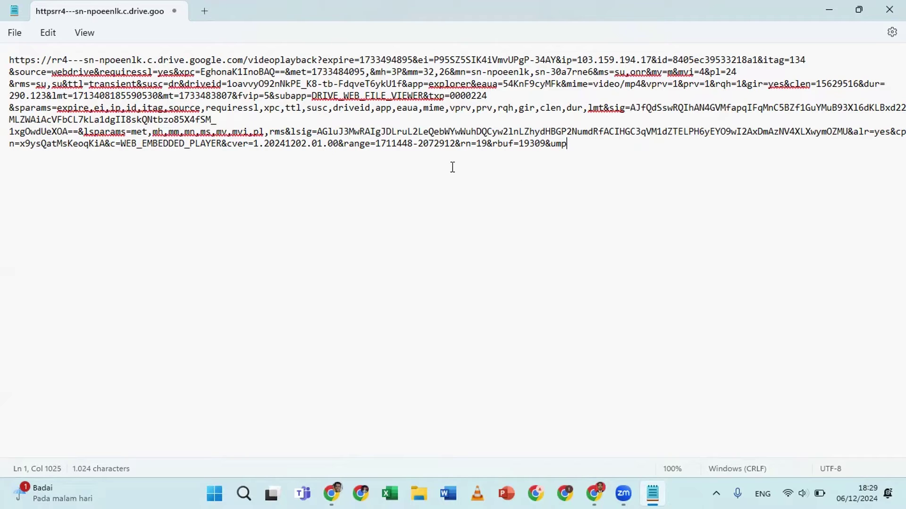
click(345, 143)
drag(345, 143, 370, 146)
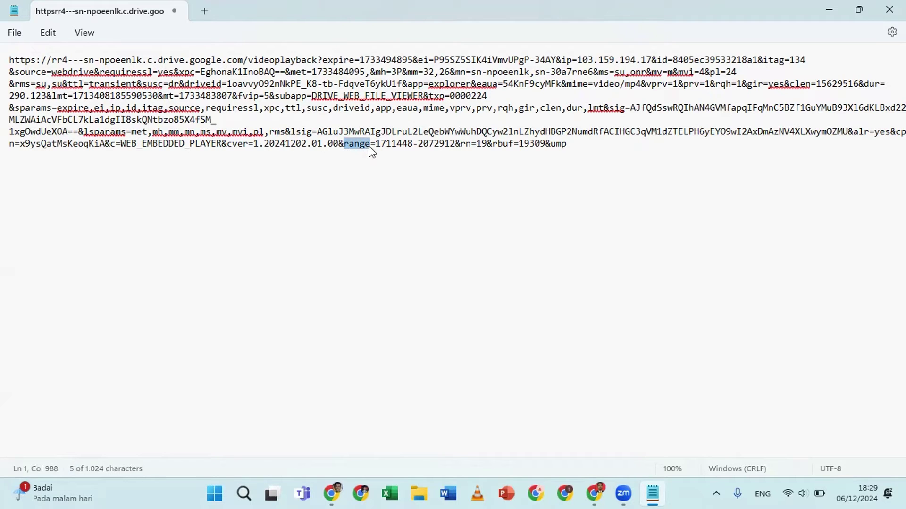
click(346, 143)
click(344, 143)
drag(355, 146, 492, 145)
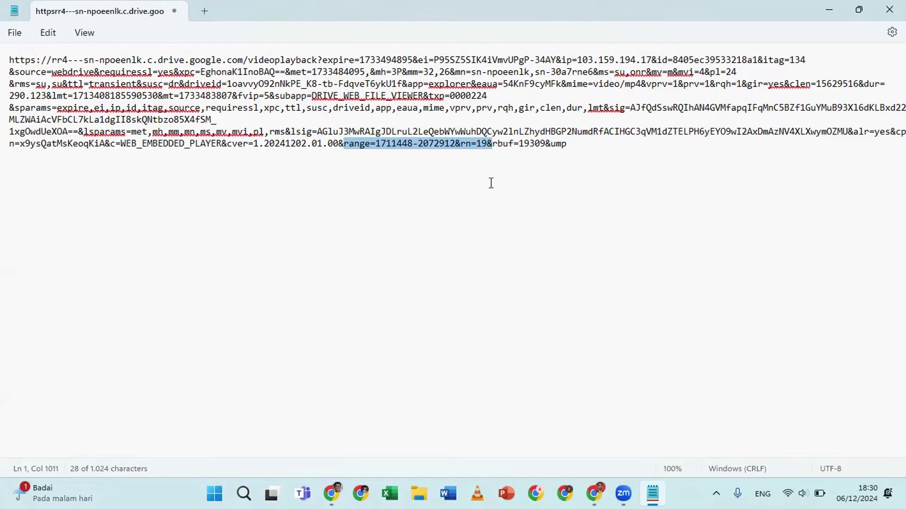
key(shift+Left)
key(shift+Left)
key(shift+Left)
key(shift+Left)
key(shift+Left)
key(shift+Left)
key(shift+Left)
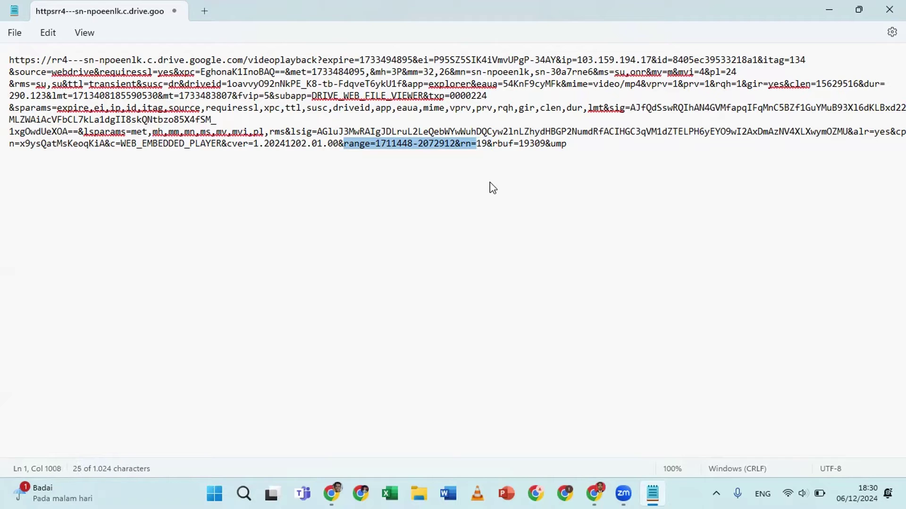
key(shift+Right)
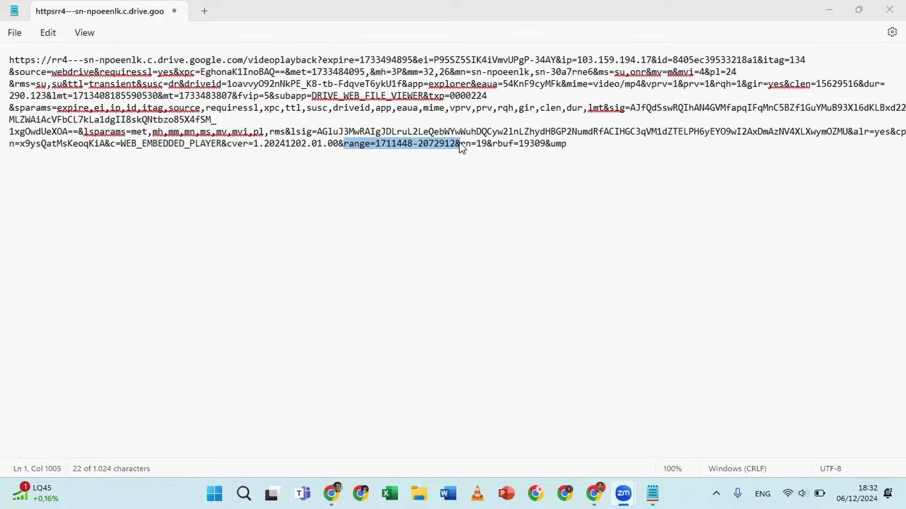
key(Delete)
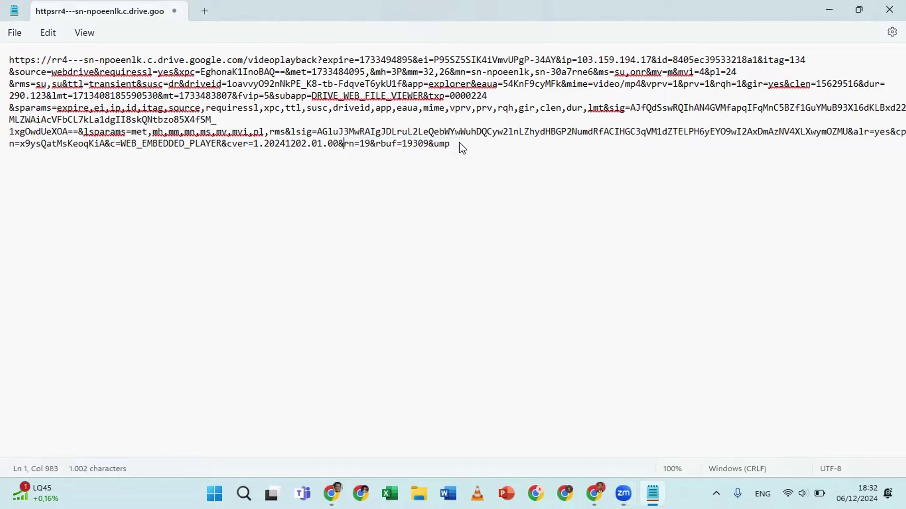
Copy the whole edited videoplayback URL and load it in a new Chrome tab
click(344, 118)
key(ctrl+a)
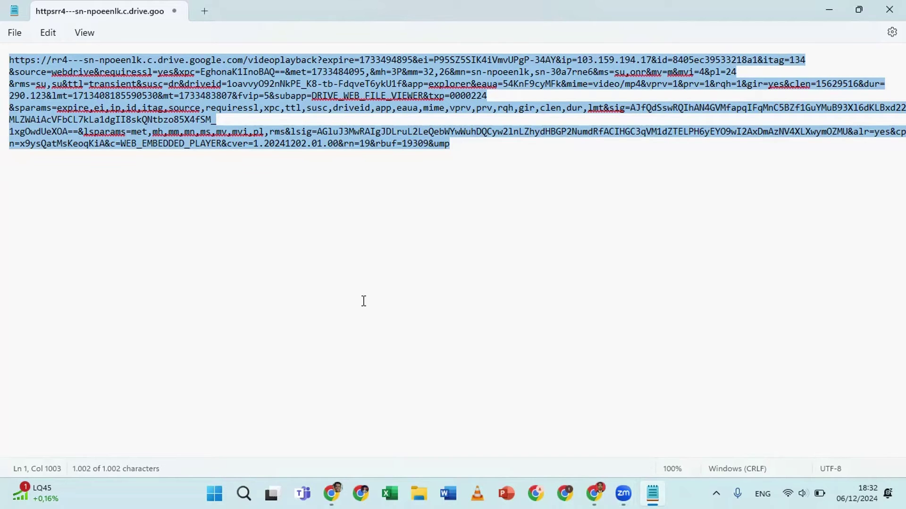
key(alt+Tab)
click(194, 15)
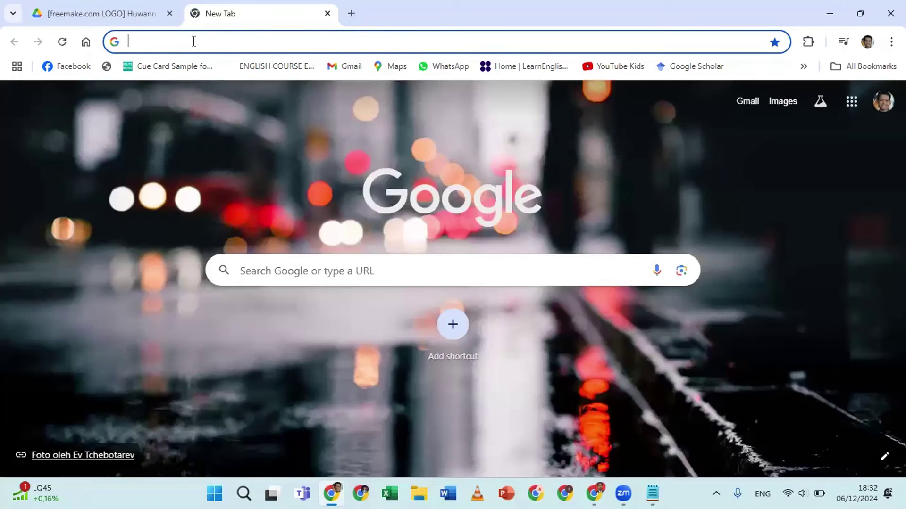
key(ctrl+v)
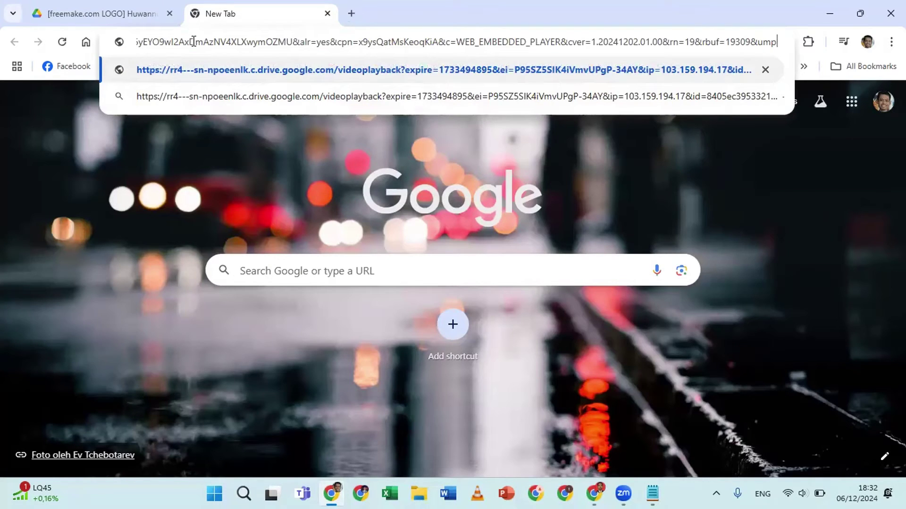
key(Return)
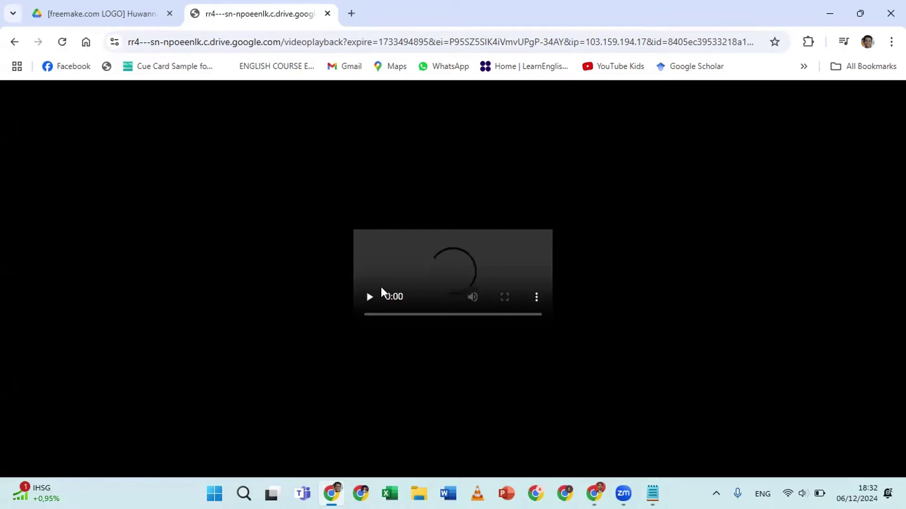
Download the opened video from the player's options and check the recent download history
click(383, 292)
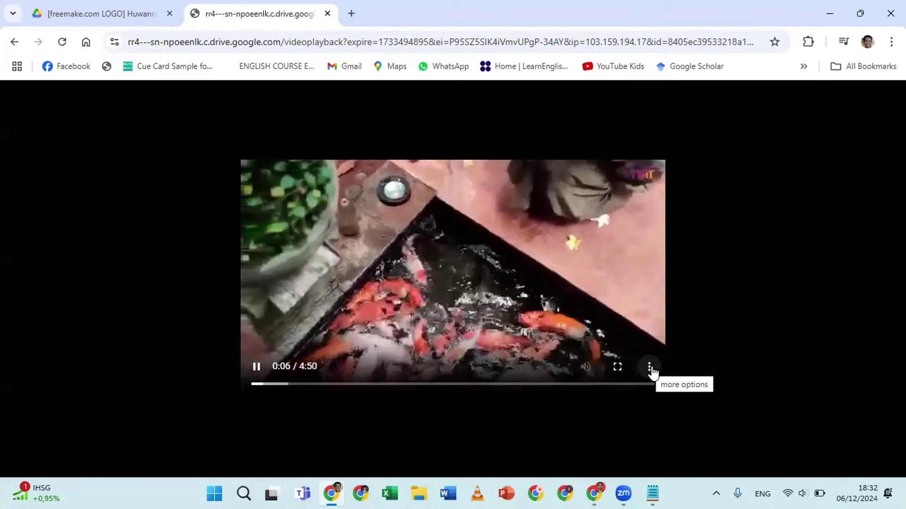
click(650, 369)
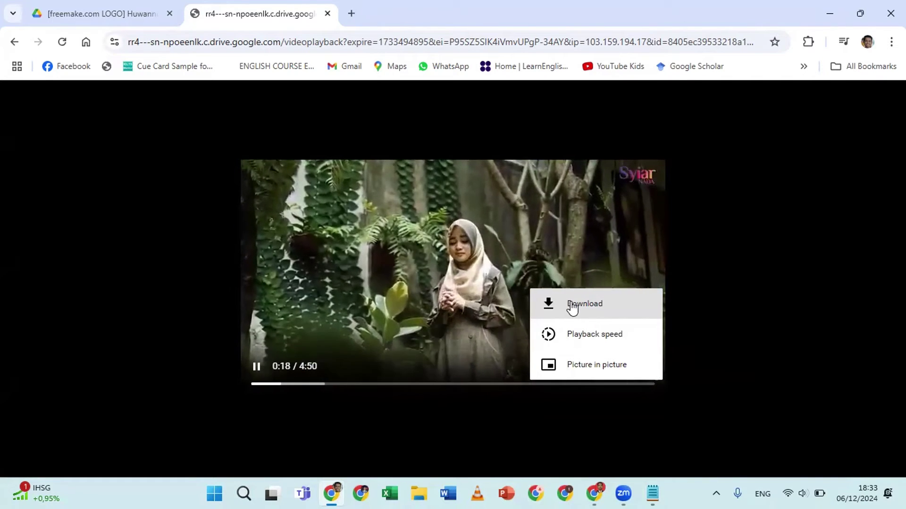
click(572, 305)
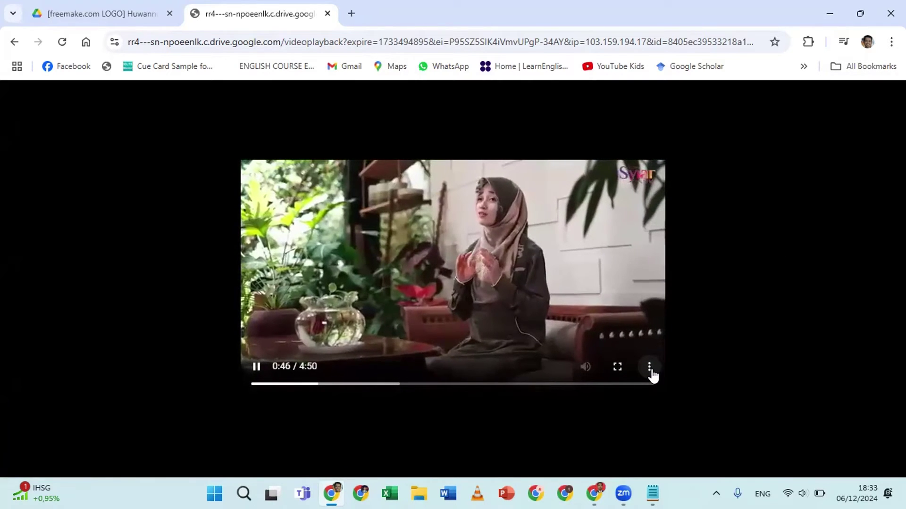
click(650, 370)
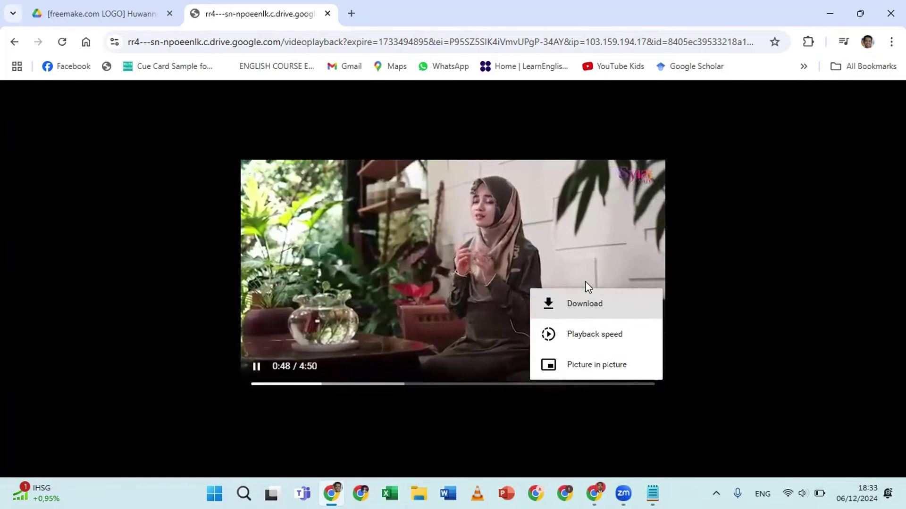
click(576, 305)
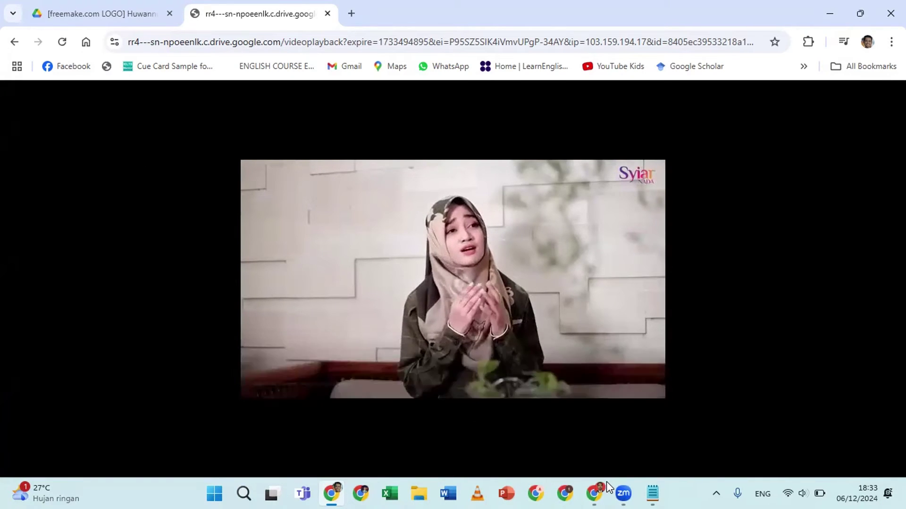
mouse_move(607, 482)
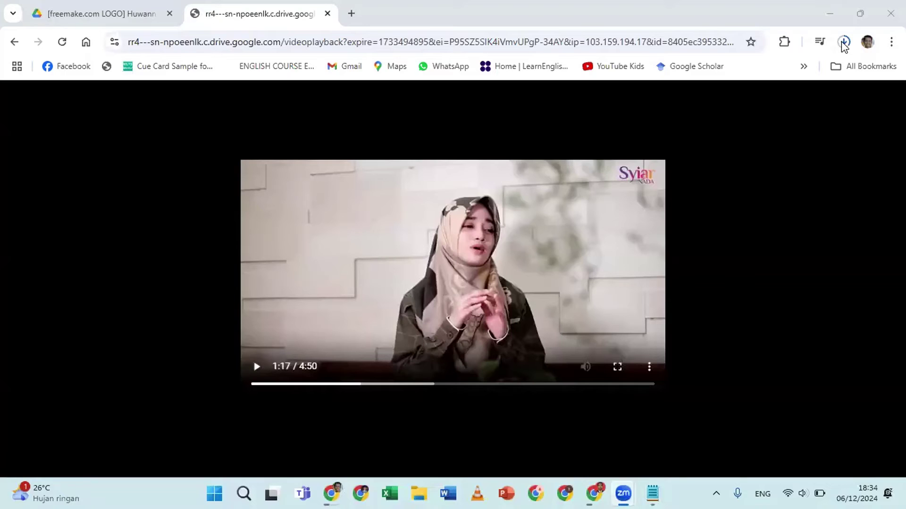
click(758, 109)
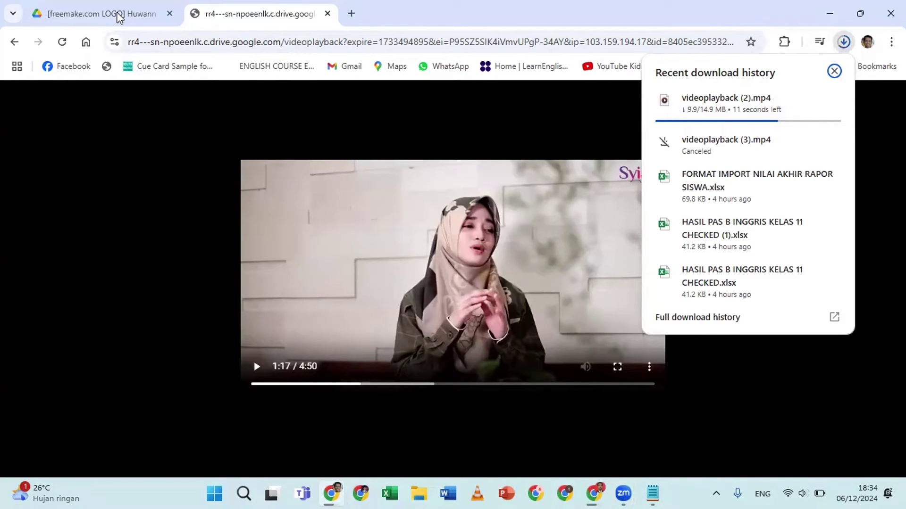
Filter the network requests of the Google Drive video tab by "audio"
key(ctrl+shift+Tab)
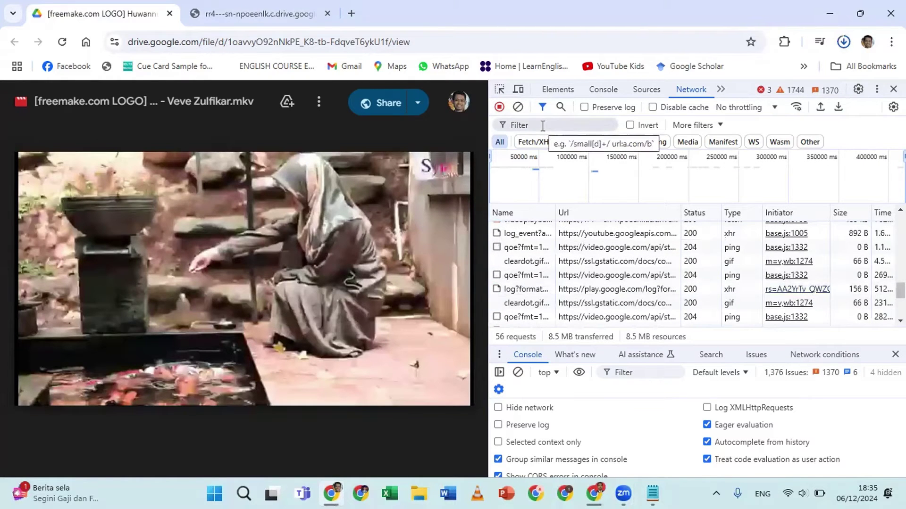
click(542, 125)
text(au)
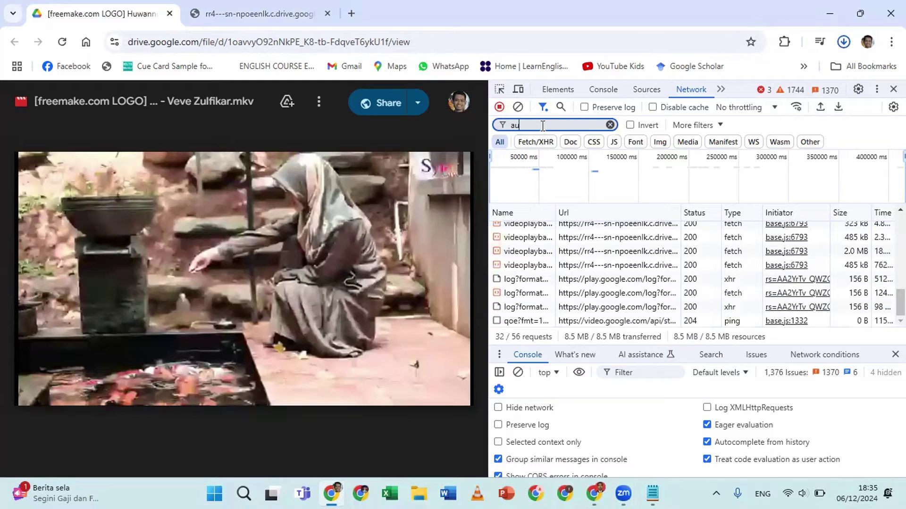
text(dio)
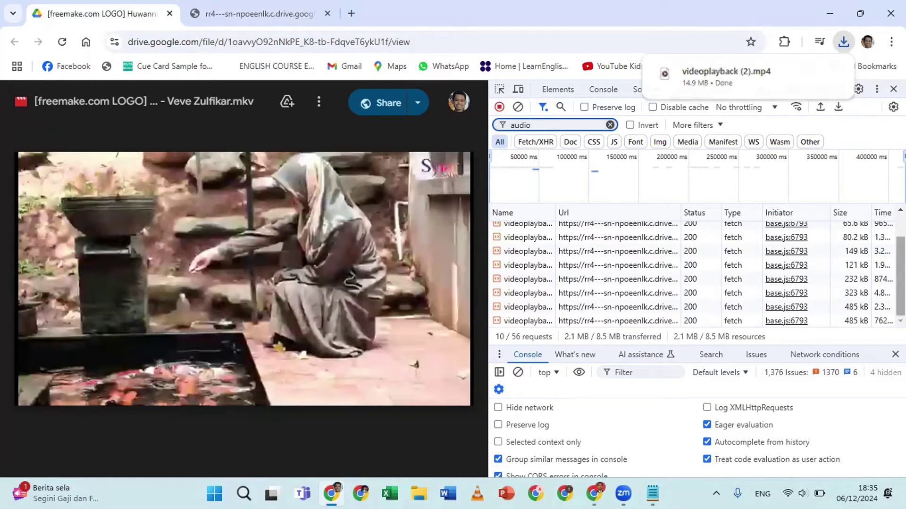
scroll(623, 240, up, 3)
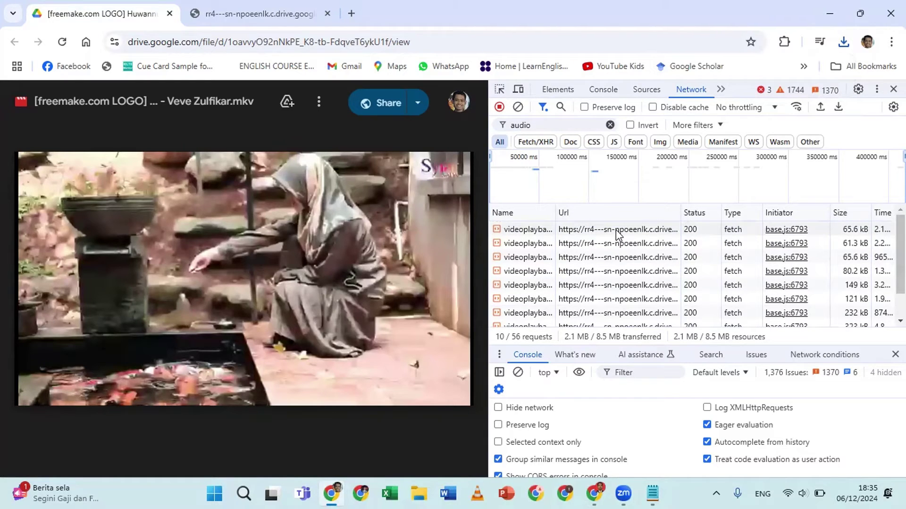
Copy the URL of the first audio videoplayback request and paste it into a new Notepad tab
right_click(616, 233)
mouse_move(647, 348)
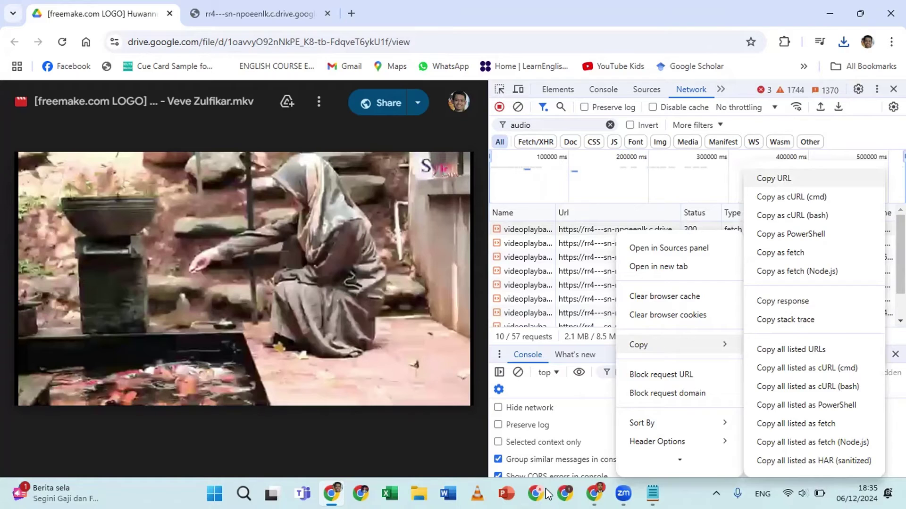
click(768, 179)
mouse_move(648, 494)
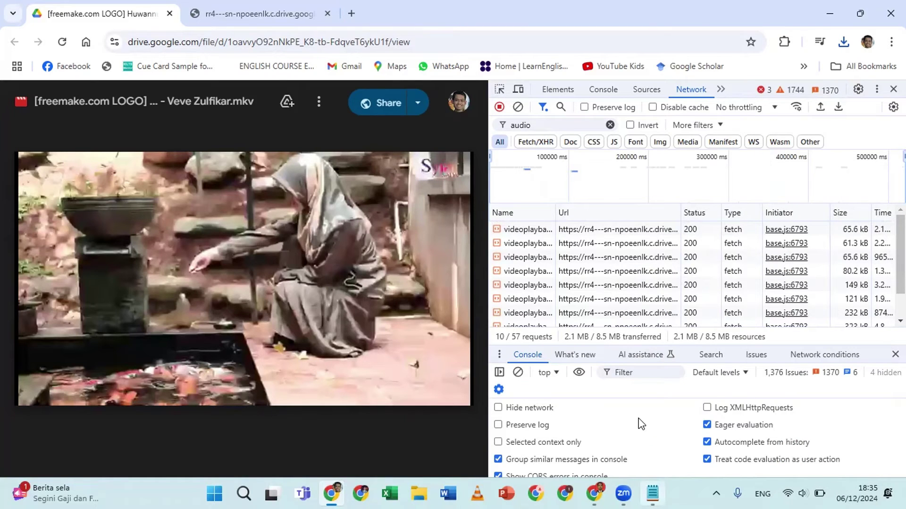
click(639, 419)
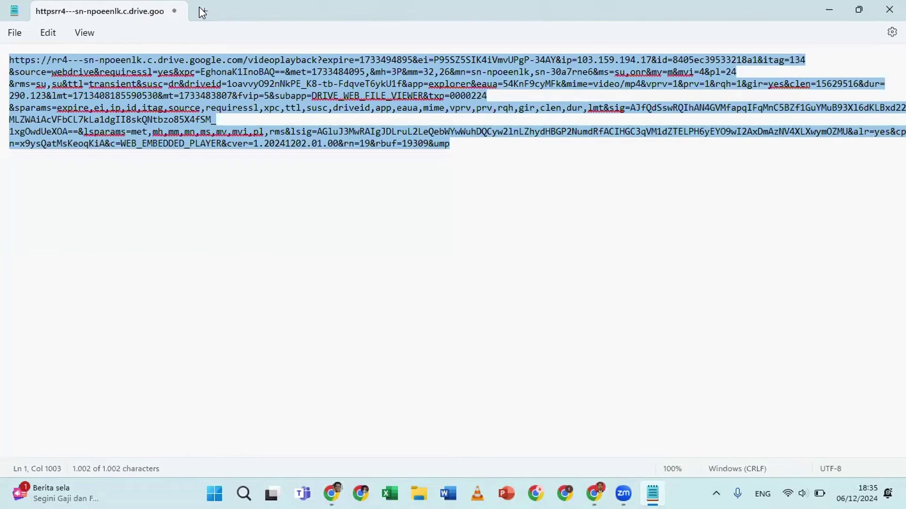
click(202, 11)
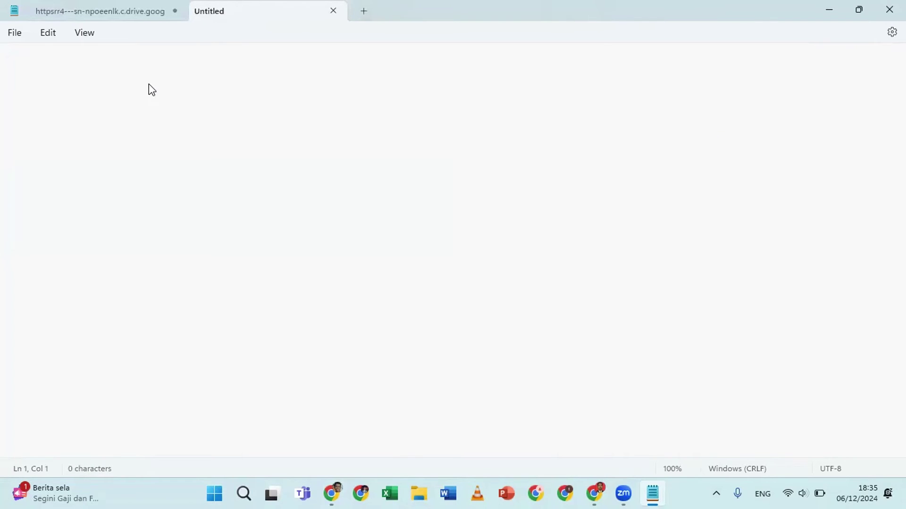
key(ctrl+v)
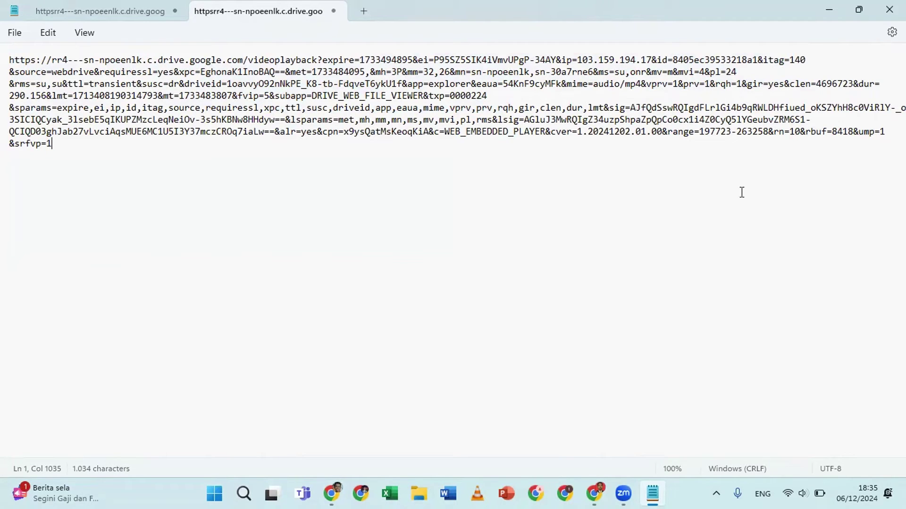
Delete "=1&srfvp=1" after "ump" at the end of the pasted audio URL
click(877, 131)
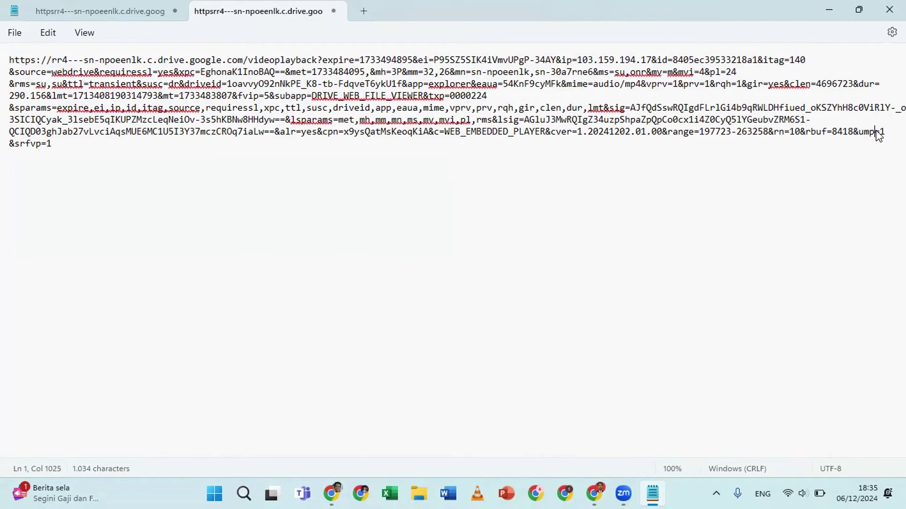
key(shift+Right)
key(shift+Right)
key(shift+Right)
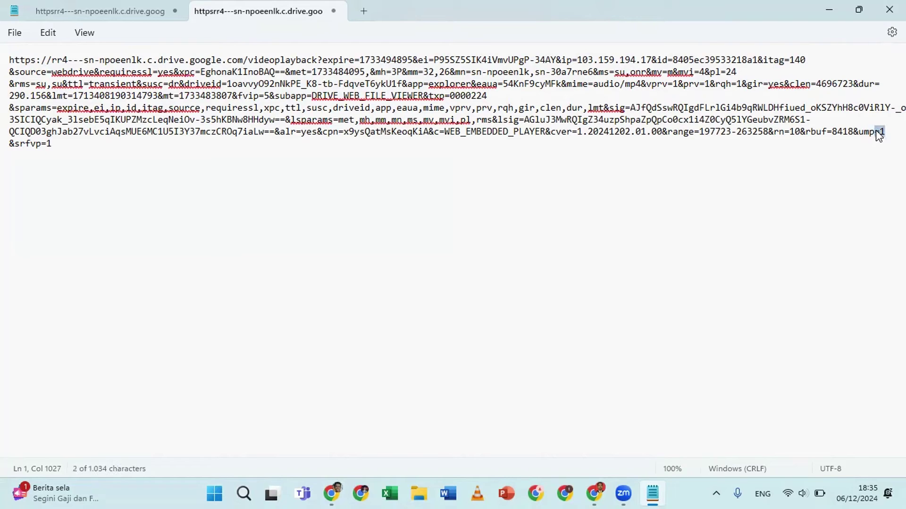
key(shift+Right)
key(shift+Right)
key(shift+Right)
key(shift+Right)
key(shift+Right)
key(shift+Right)
key(shift+Right)
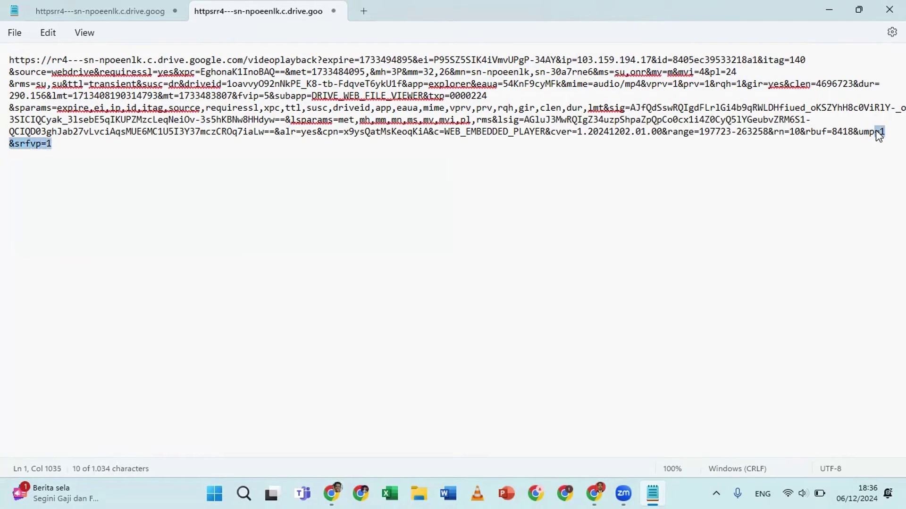
key(BackSpace)
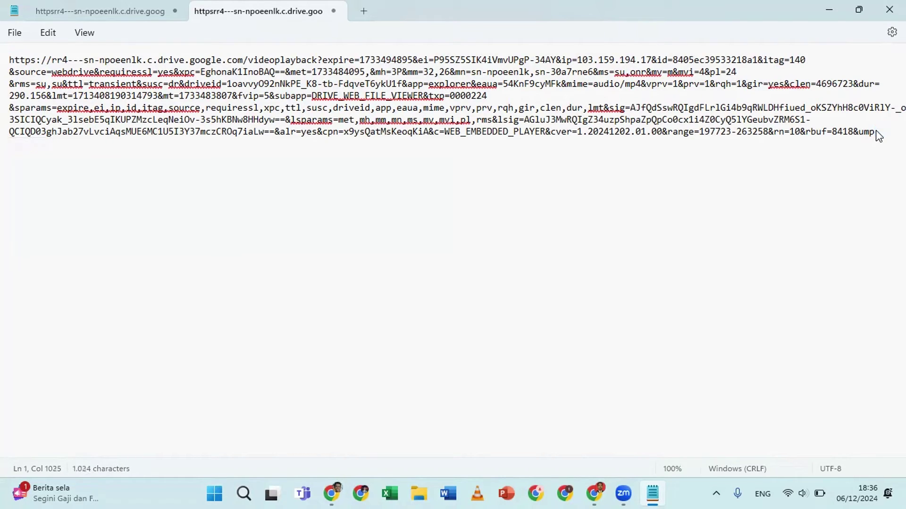
click(667, 131)
key(shift+Right)
key(shift+Right)
key(shift+Right)
key(shift+Right)
key(shift+Right)
key(shift+Right)
key(shift+Right)
key(shift+Right)
key(shift+Right)
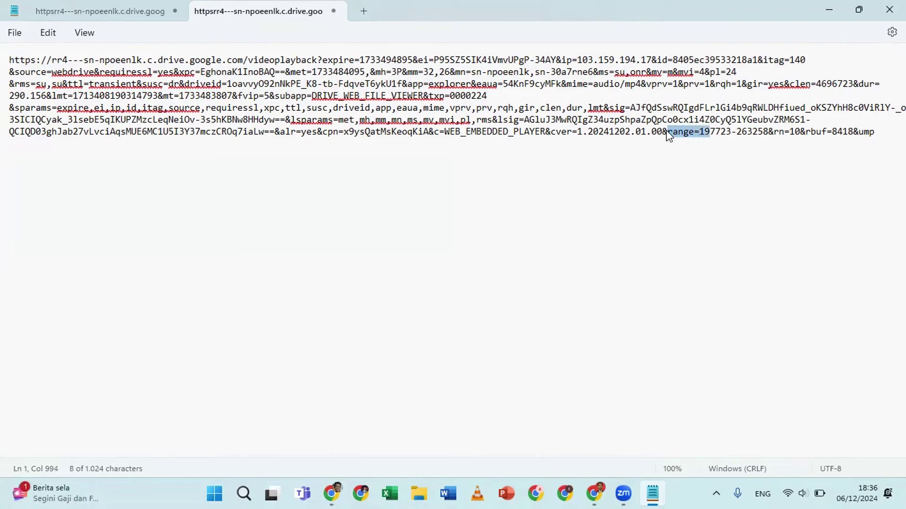
key(shift+Right)
key(shift+Right)
key(shift+Right)
key(shift+Right)
key(shift+Right)
key(shift+Right)
key(shift+Right)
key(shift+Right)
key(shift+Right)
key(shift+Right)
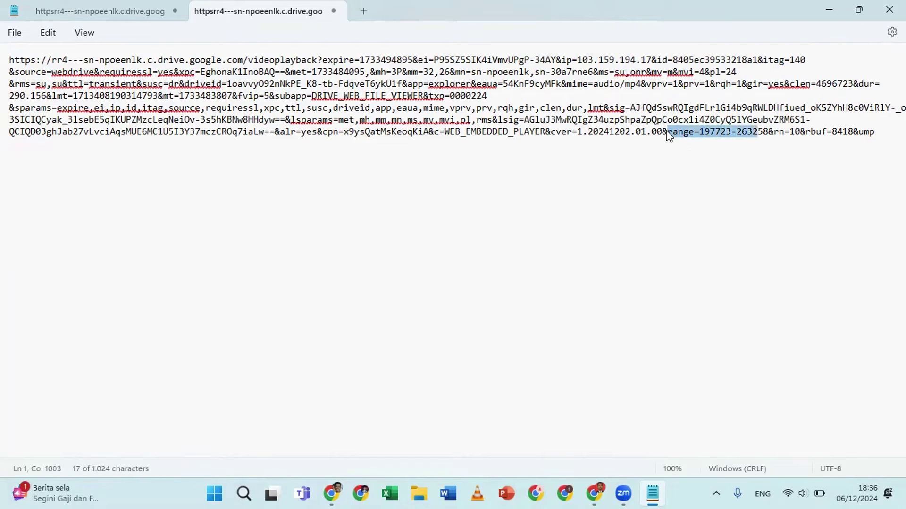
key(shift+Right)
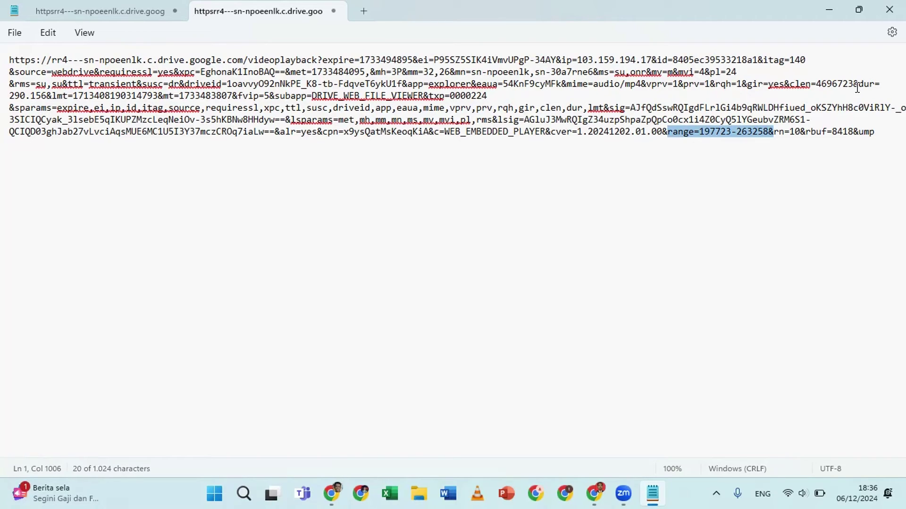
key(Delete)
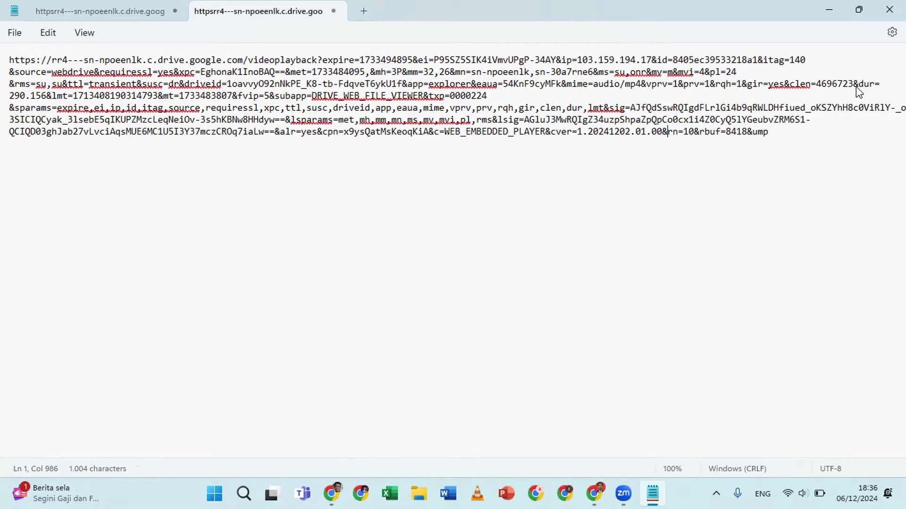
Copy the whole edited audio URL and open it in a new Chrome tab
key(ctrl+a)
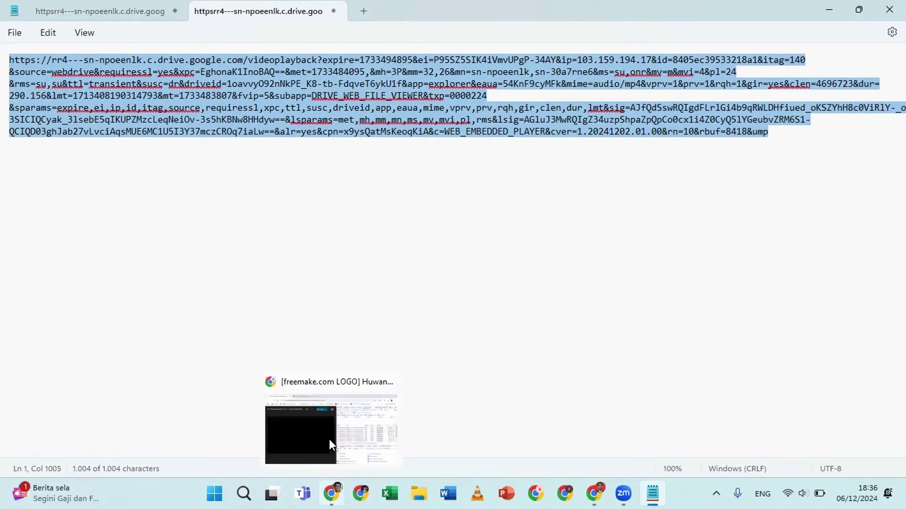
key(alt+Tab)
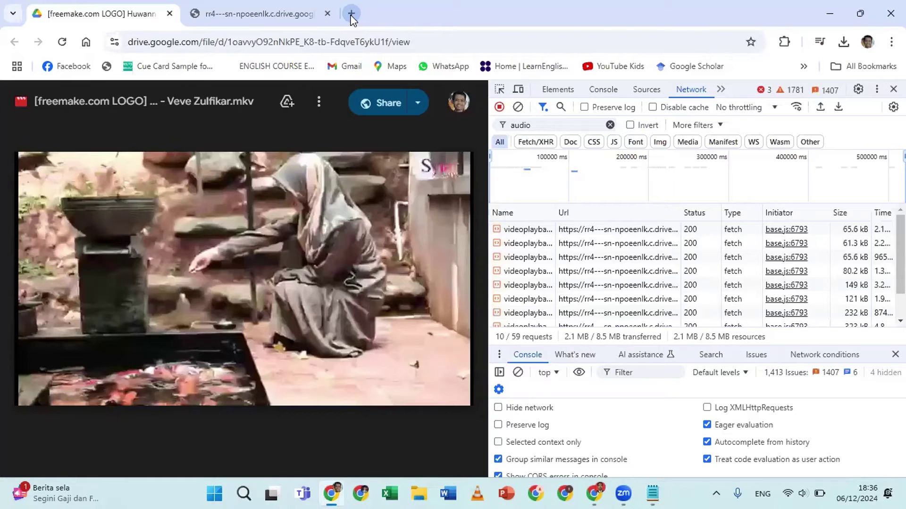
click(352, 15)
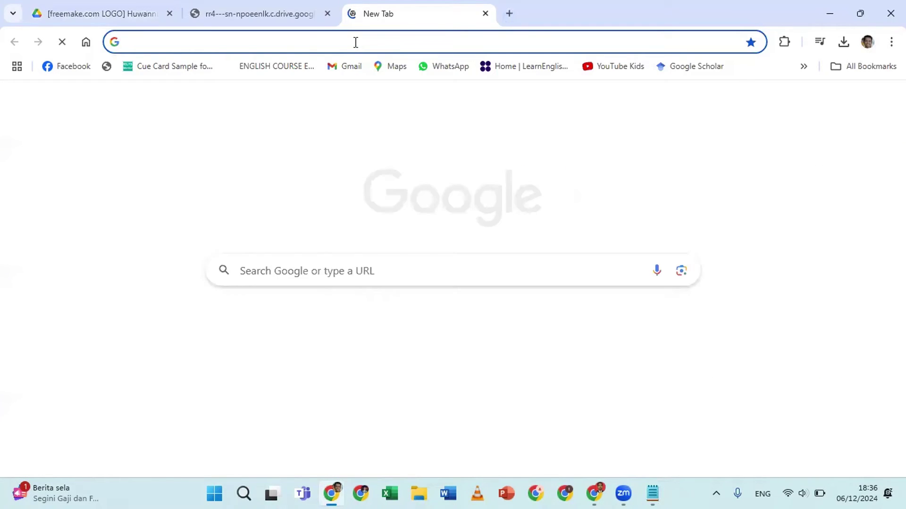
key(ctrl+v)
key(Return)
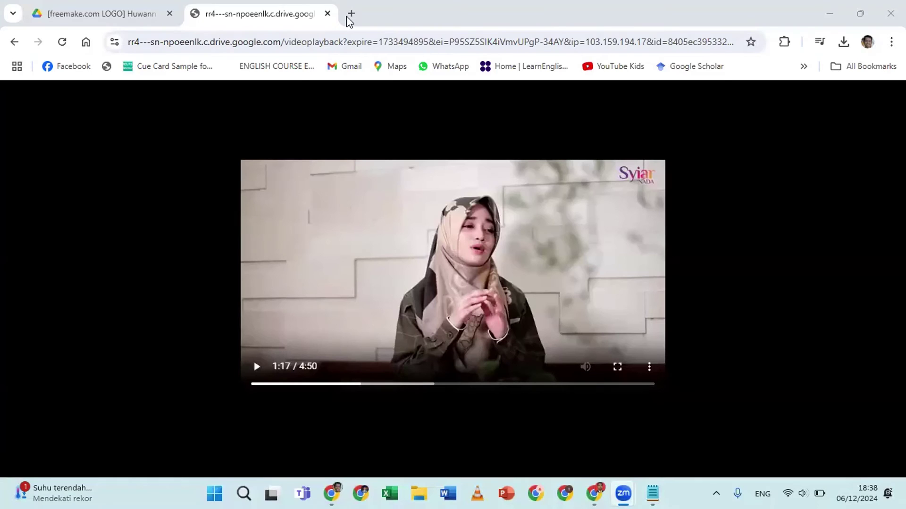
click(352, 17)
click(352, 14)
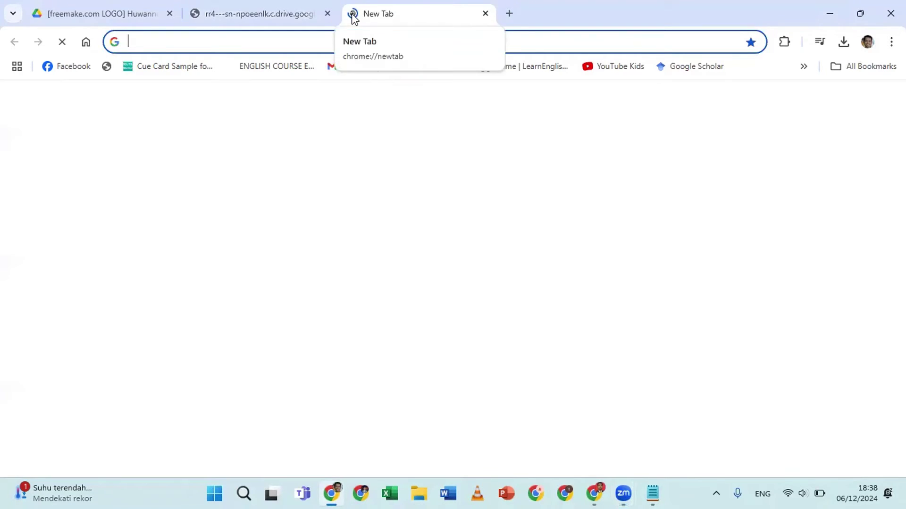
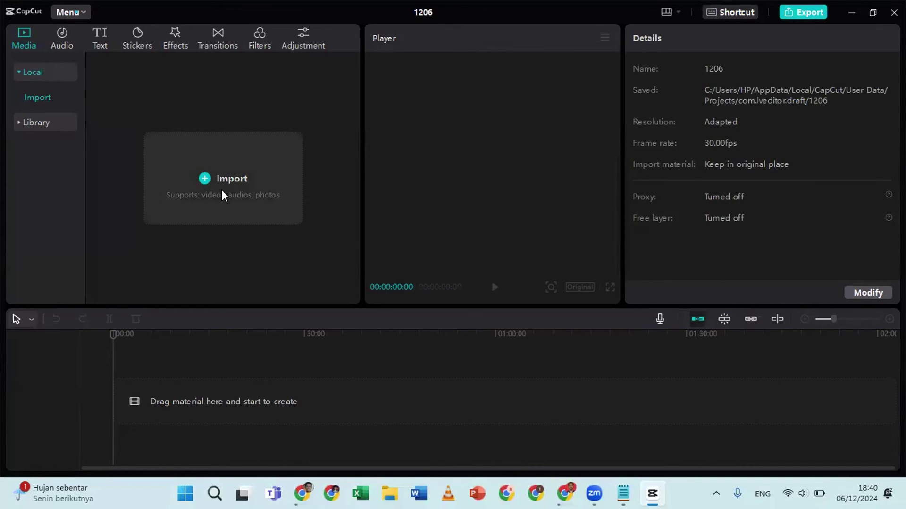
Import videoplayback.m4a from the Downloads folder into the media of the CapCut project
click(247, 170)
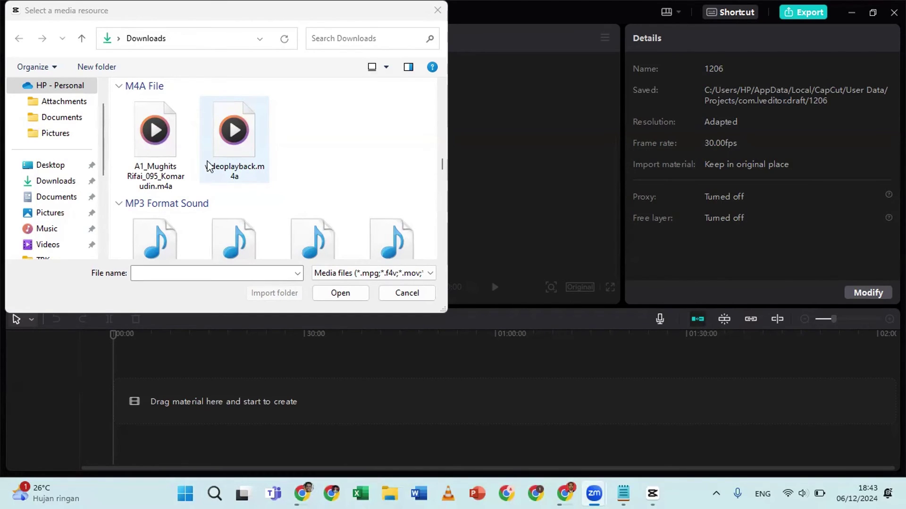
click(227, 148)
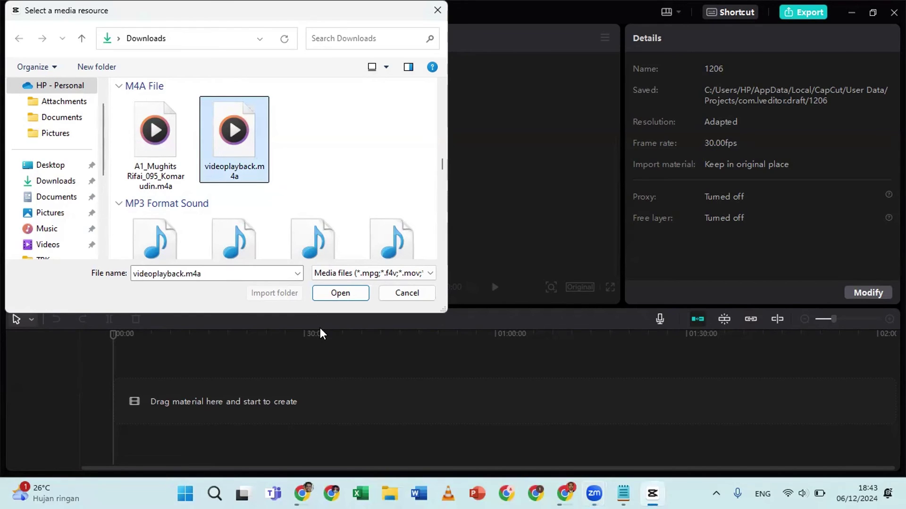
click(336, 293)
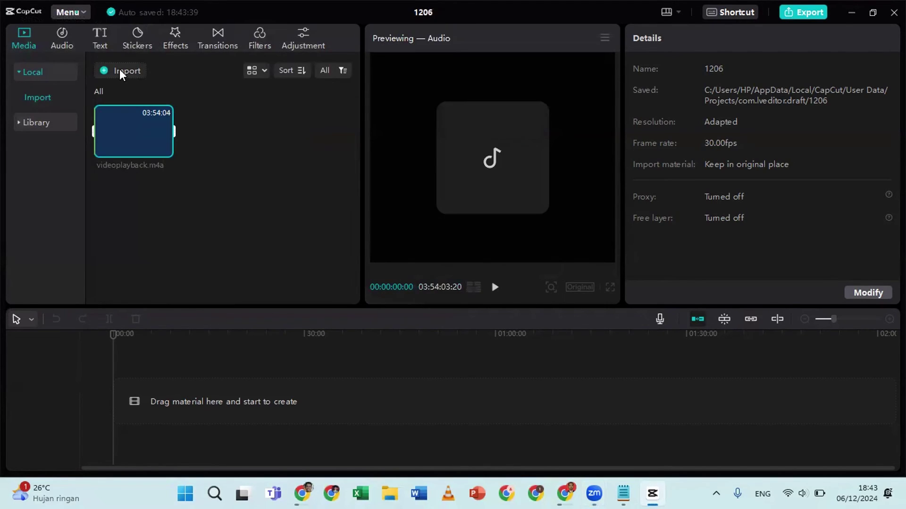
Import videoplayback (2).mp4 from the Downloads folder into the project media
click(119, 71)
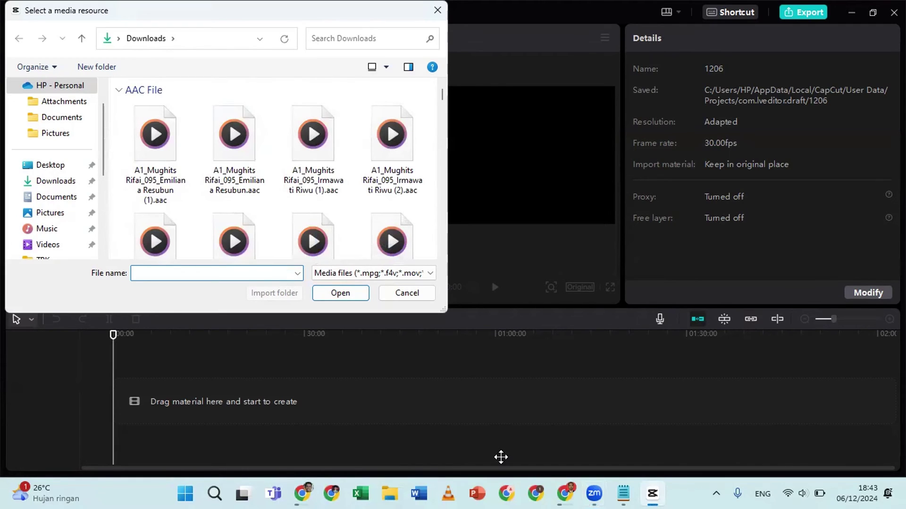
scroll(443, 219, down, 3)
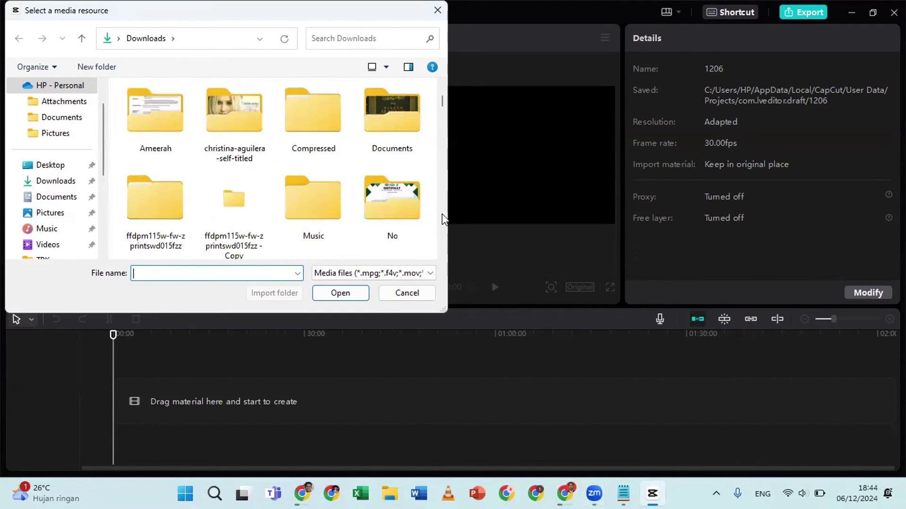
click(442, 217)
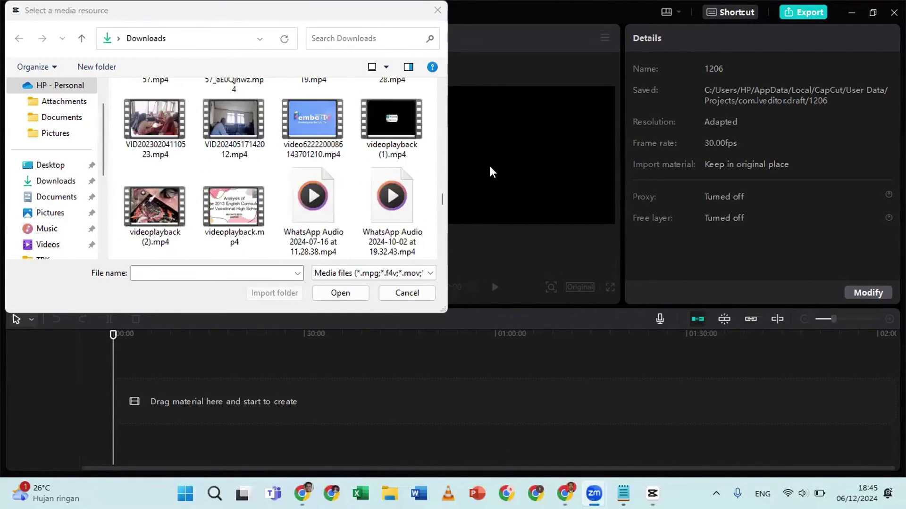
click(159, 214)
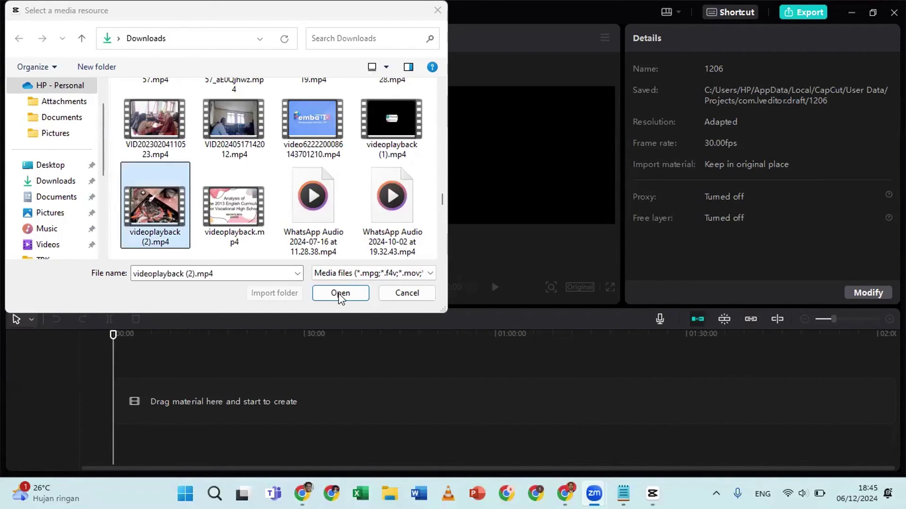
click(340, 293)
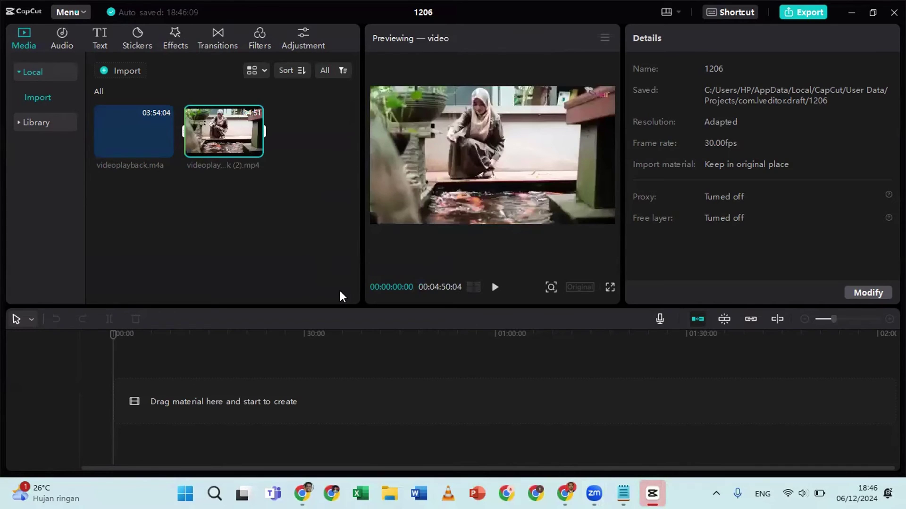
Play the imported video clip in the preview and check the imported audio clip
click(494, 289)
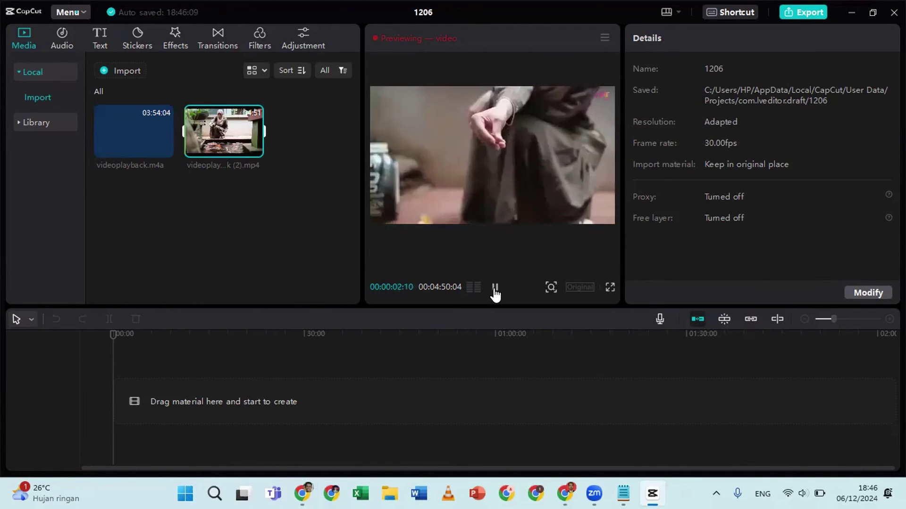
click(127, 135)
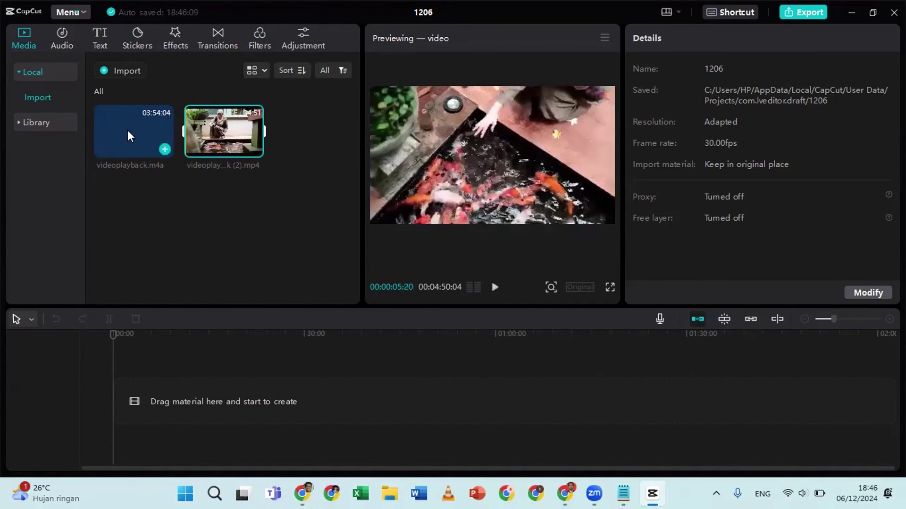
click(477, 271)
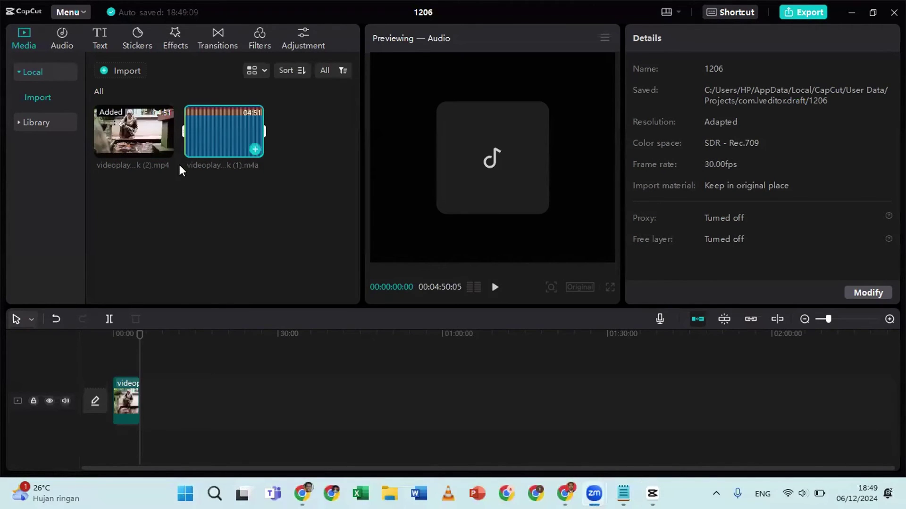
drag(152, 157, 127, 138)
key(space)
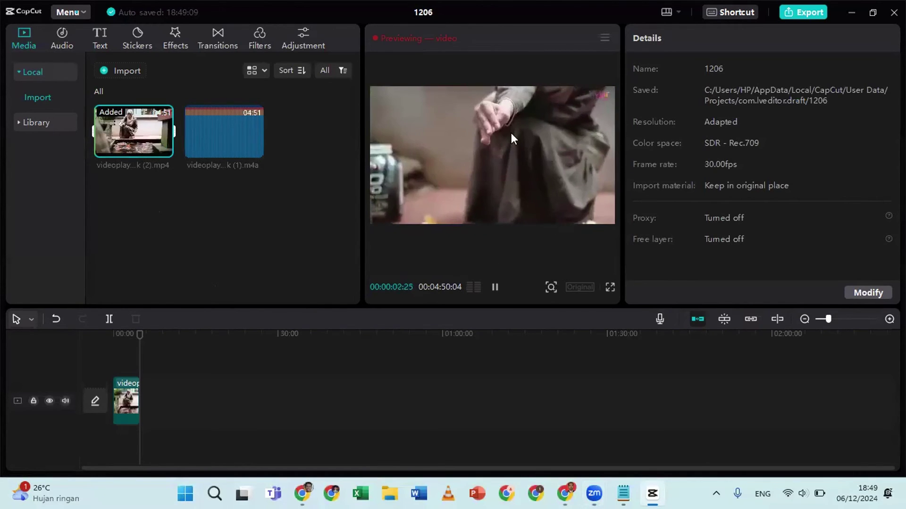
Add videoplayback (1).m4a to the timeline and move it to 00:00, directly beneath the video clip
click(224, 142)
click(256, 151)
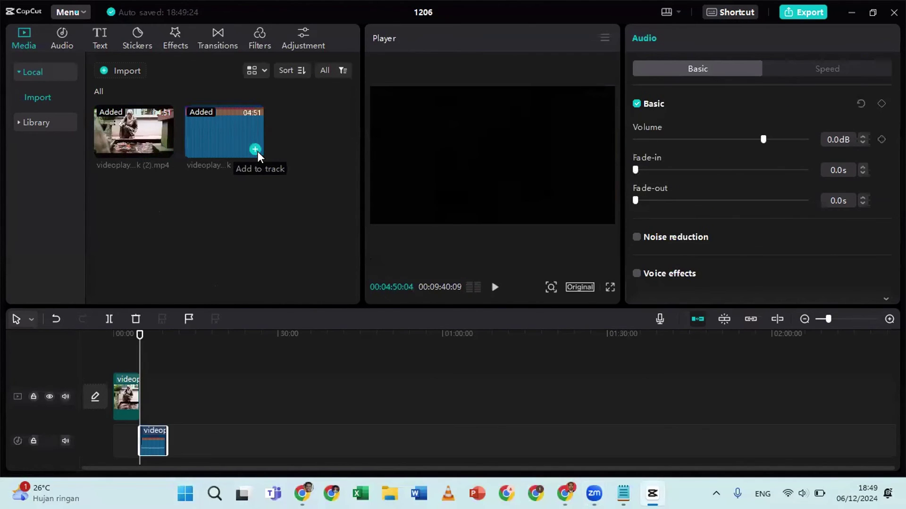
drag(150, 452, 119, 421)
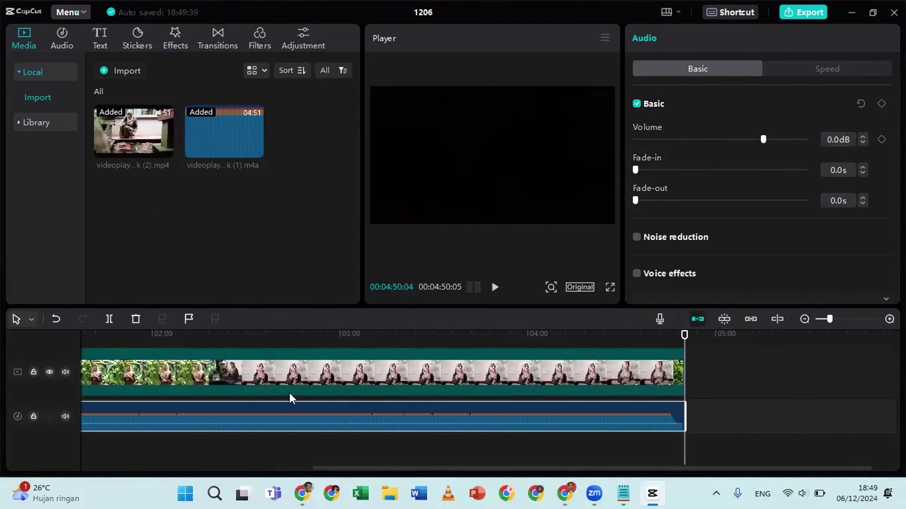
Compare the start and end of the video and audio tracks along the timeline, and preview the video clip
scroll(289, 392, left, 5)
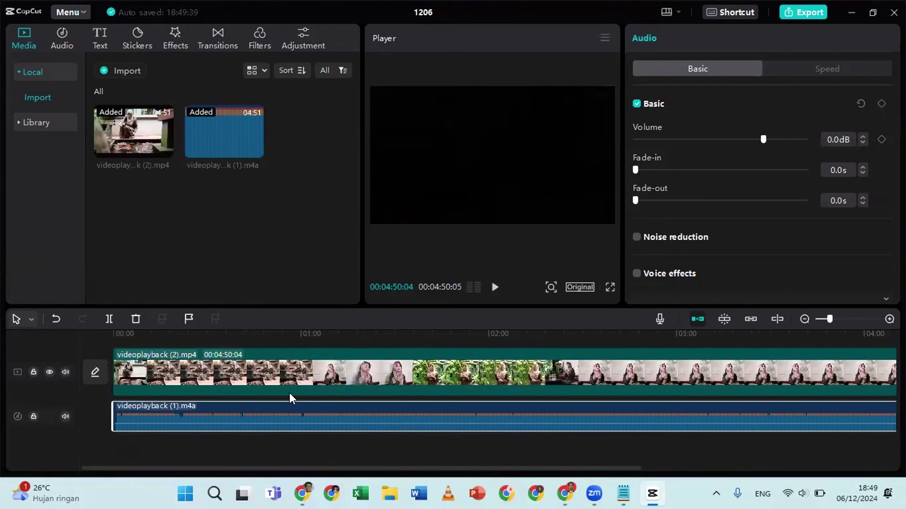
scroll(290, 393, right, 5)
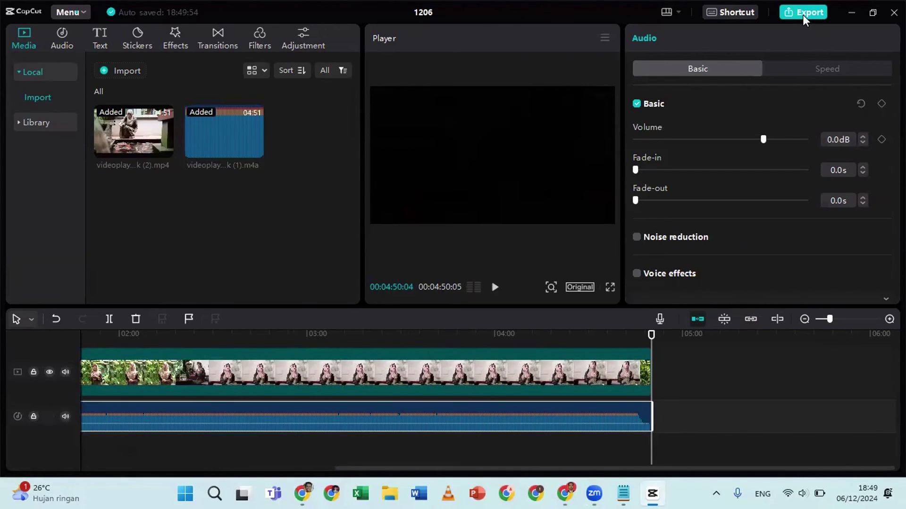
scroll(389, 393, left, 5)
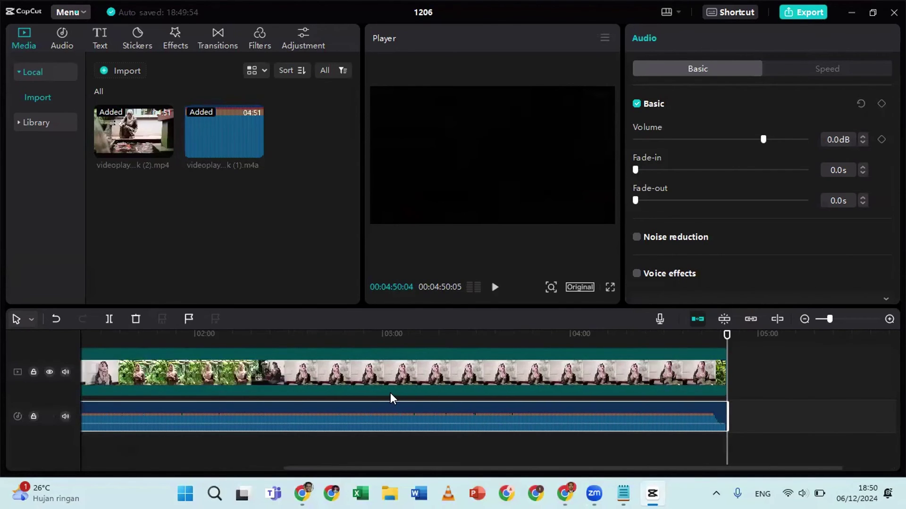
mouse_move(129, 154)
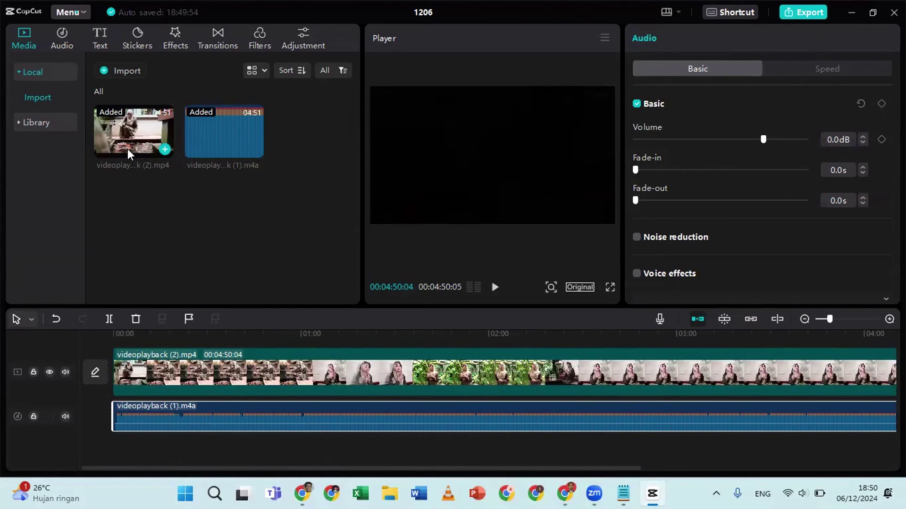
click(127, 148)
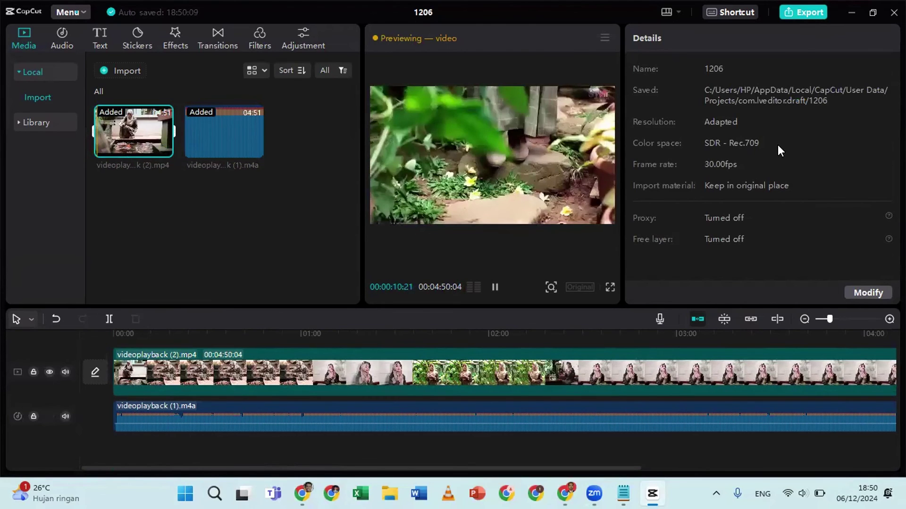
Open the export settings and set the export destination to the Videos folder
click(809, 10)
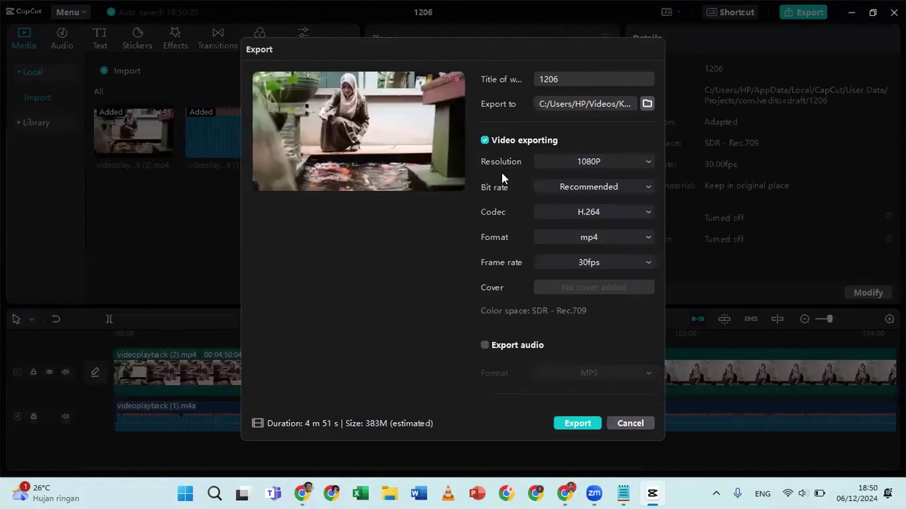
click(646, 102)
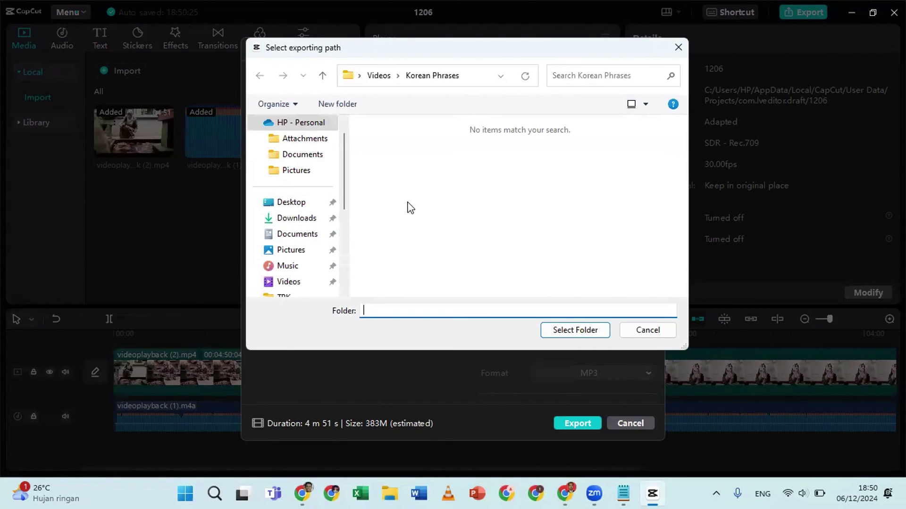
click(295, 283)
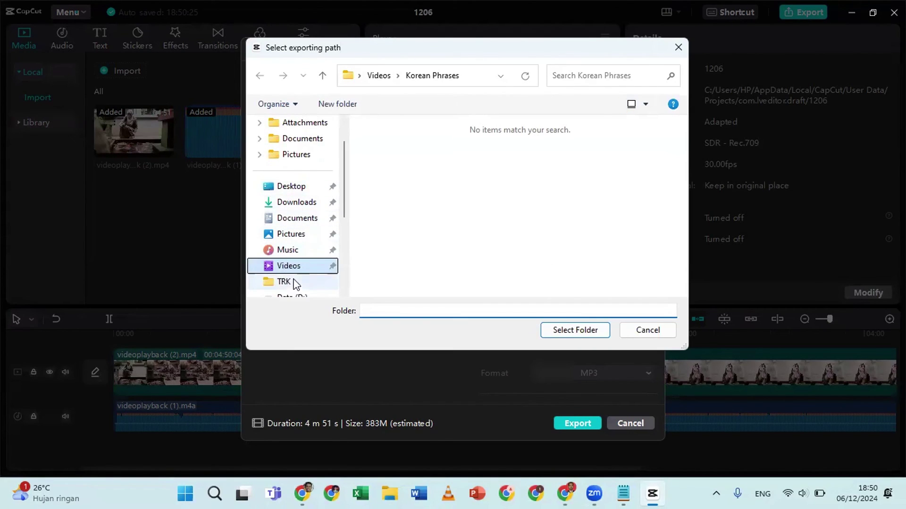
click(575, 331)
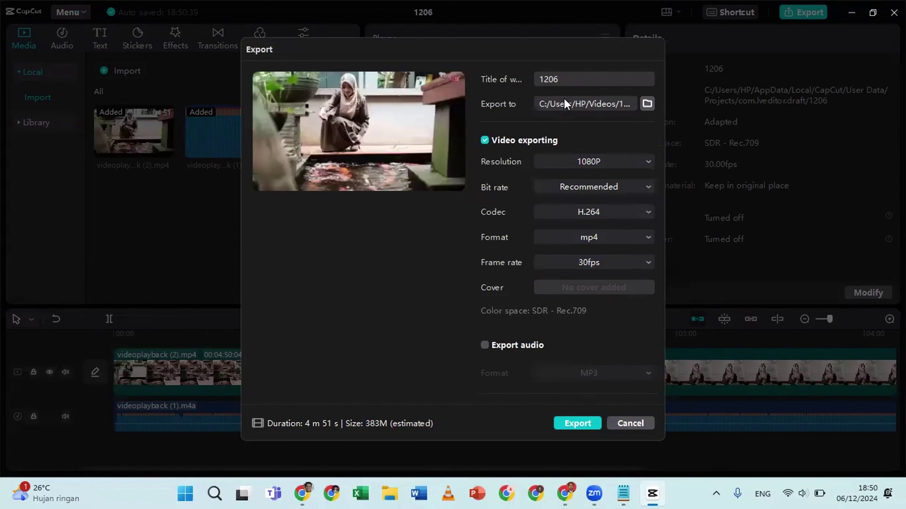
Replace the export title with Huwannur and start exporting the video at 1080P as mp4
click(565, 79)
key(BackSpace)
key(BackSpace)
key(BackSpace)
text(Hu)
click(569, 422)
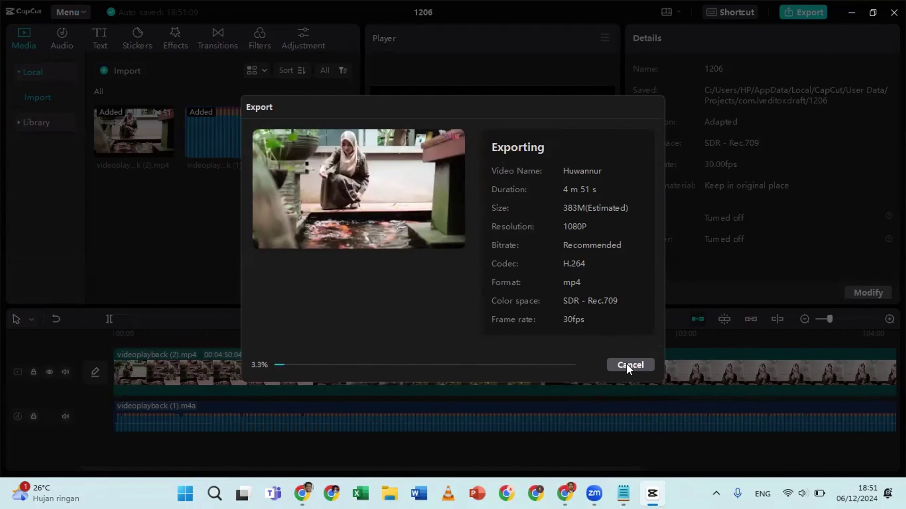
key(alt+Tab)
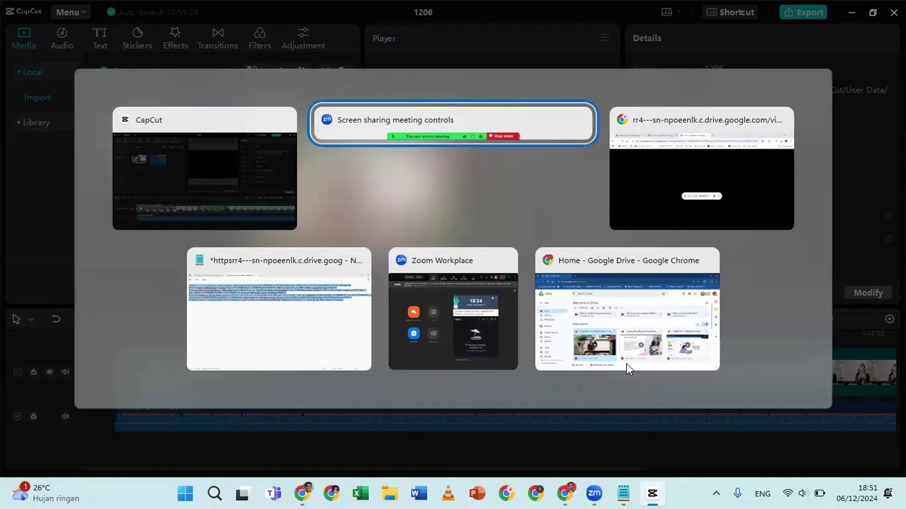
key(alt+Tab)
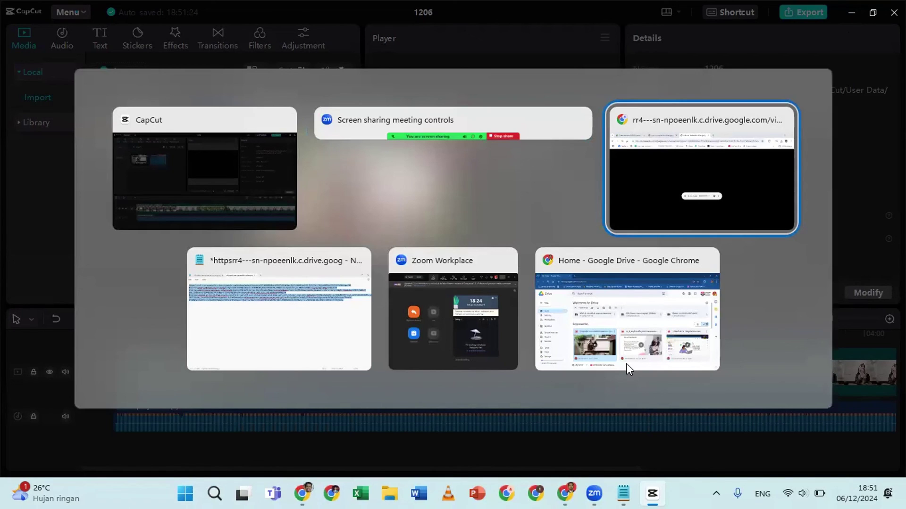
key(alt+Tab)
key(alt+Tab)
key(alt+Tab)
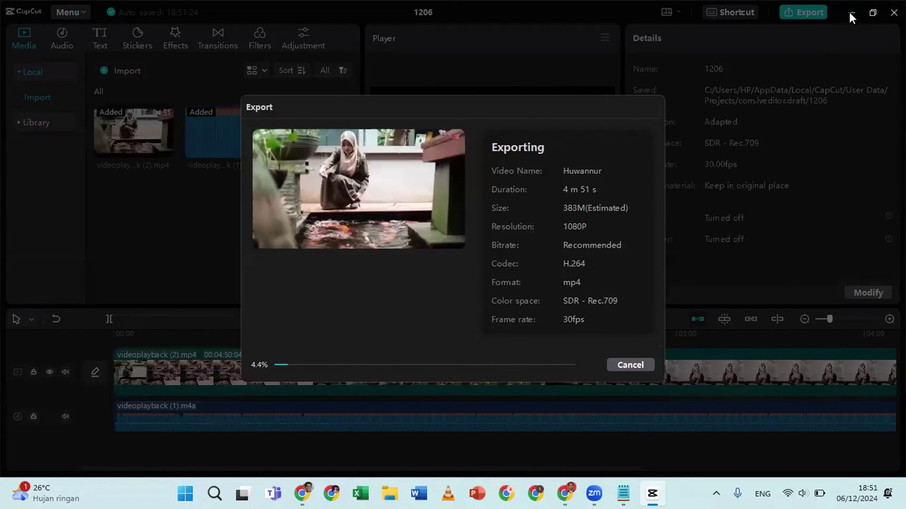
Stop the running export, confirm stopping it, and close the export settings without exporting
click(631, 364)
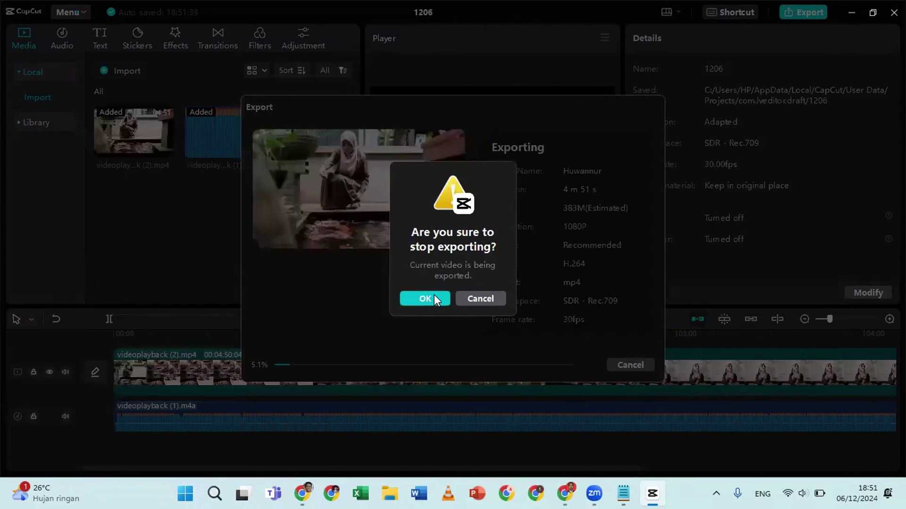
click(426, 299)
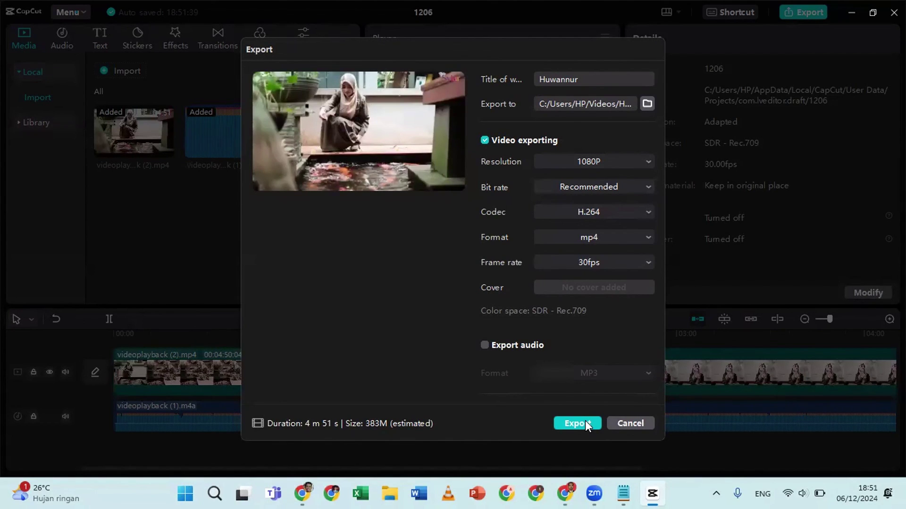
click(623, 421)
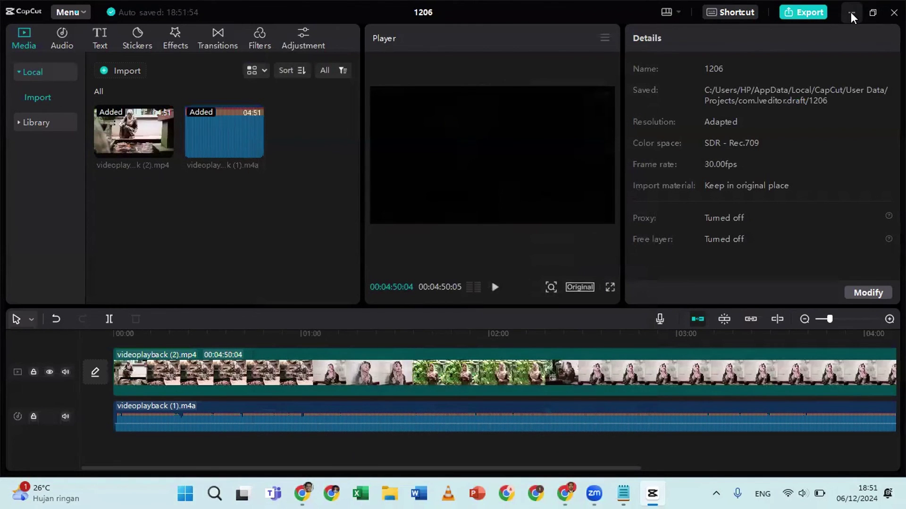
Minimize the CapCut and Chrome windows to return to the desktop
click(850, 12)
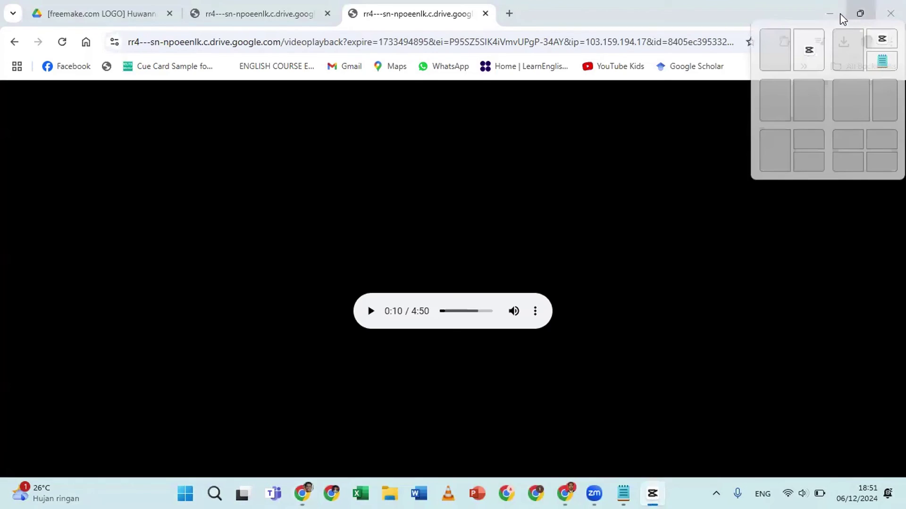
click(843, 11)
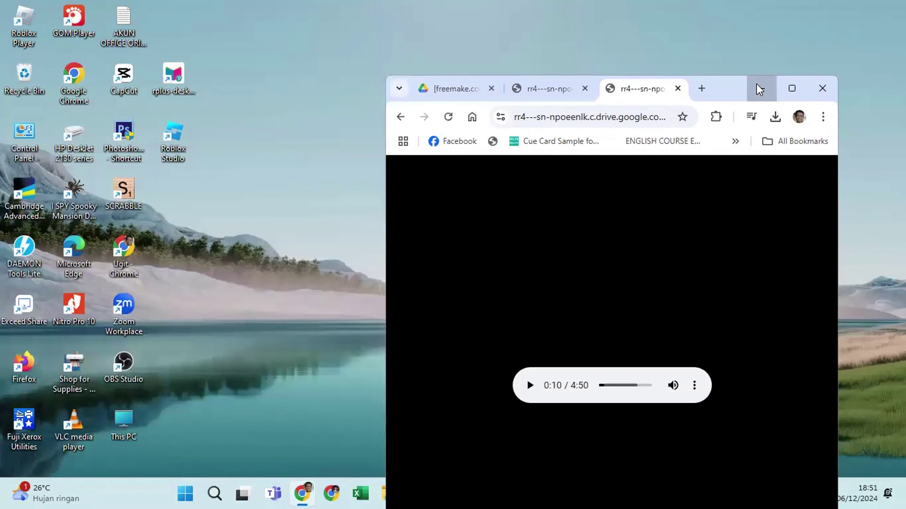
click(759, 88)
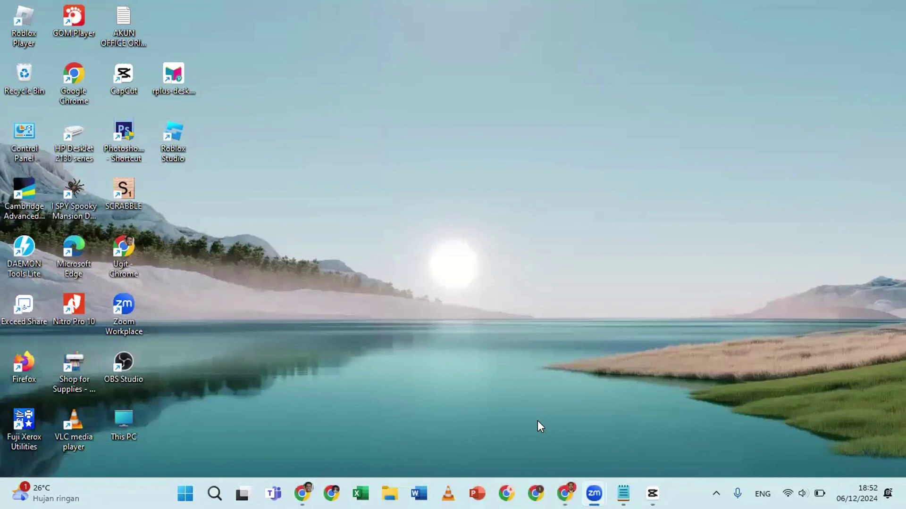